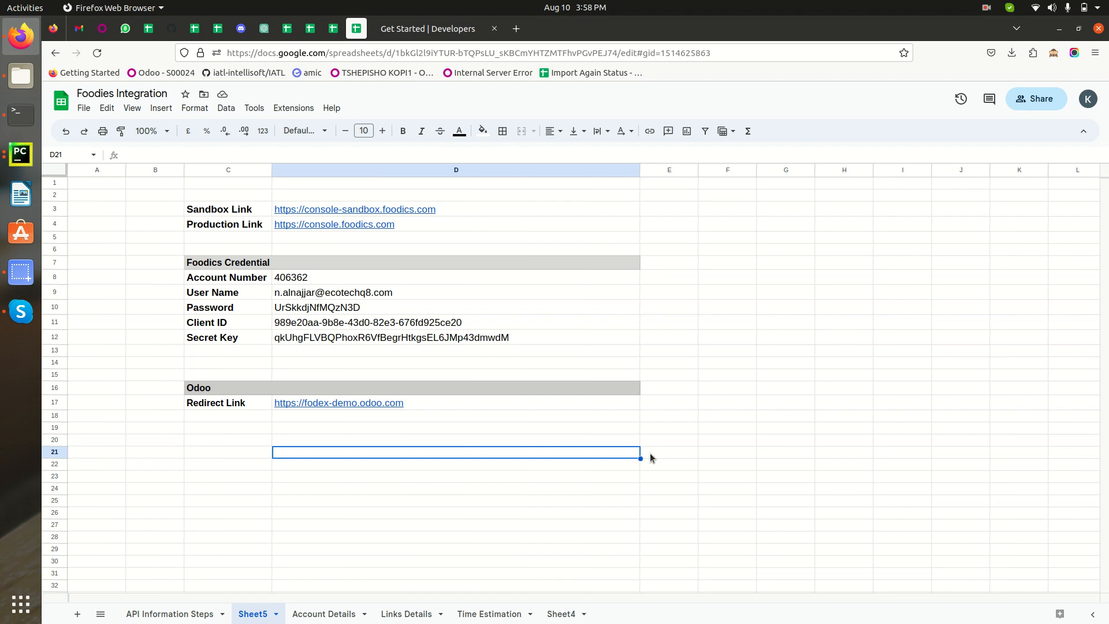
click(232, 214)
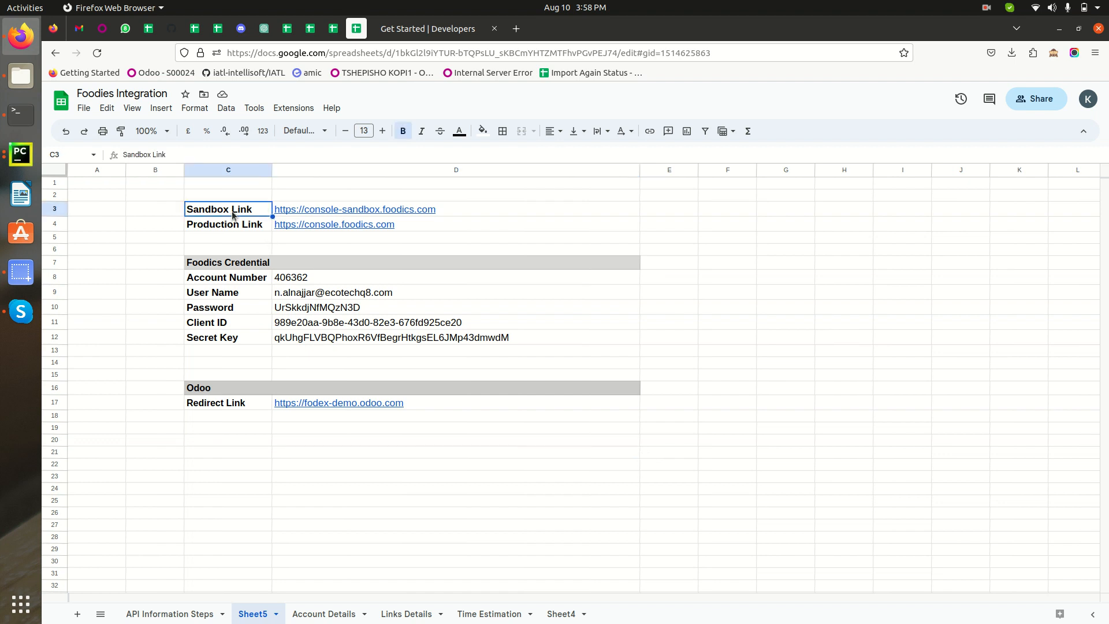
click(329, 214)
click(421, 229)
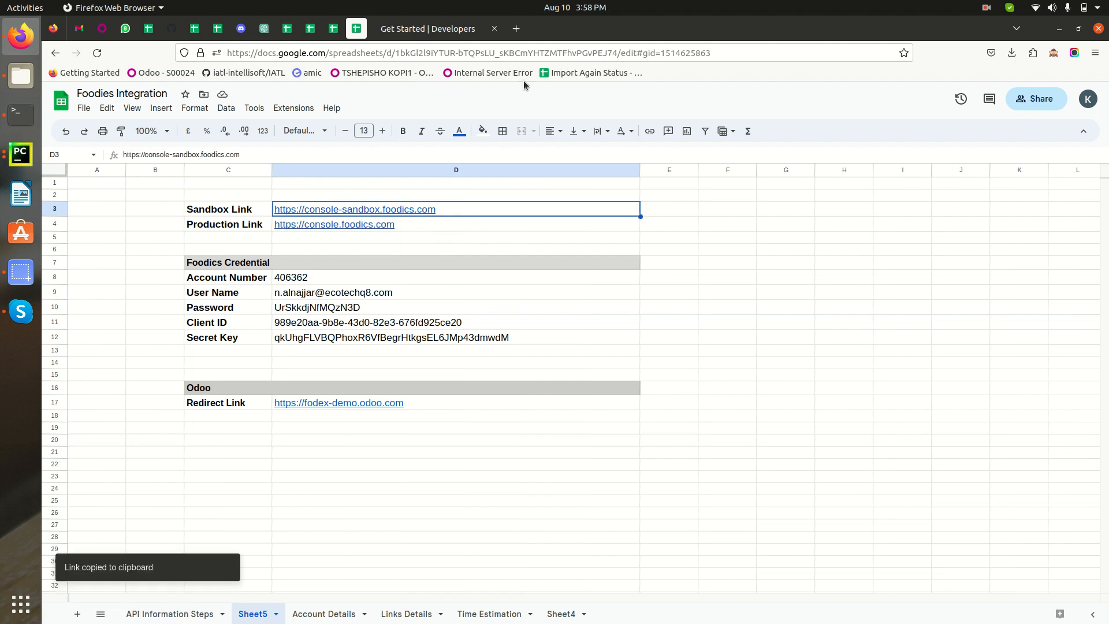
click(517, 36)
key(ctrl+v)
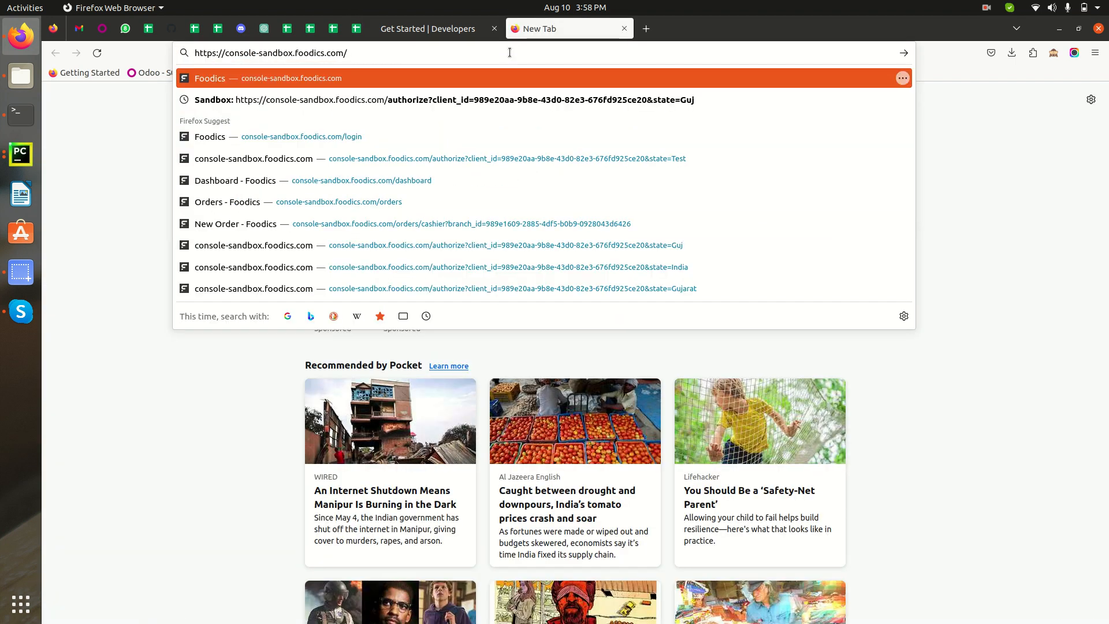
key(Return)
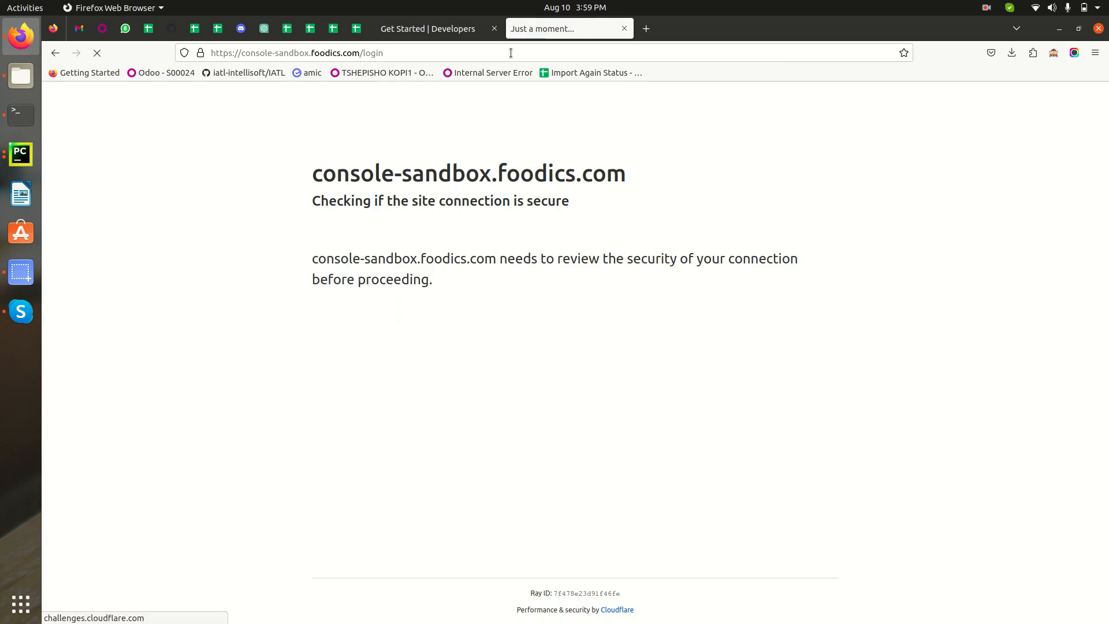
click(329, 249)
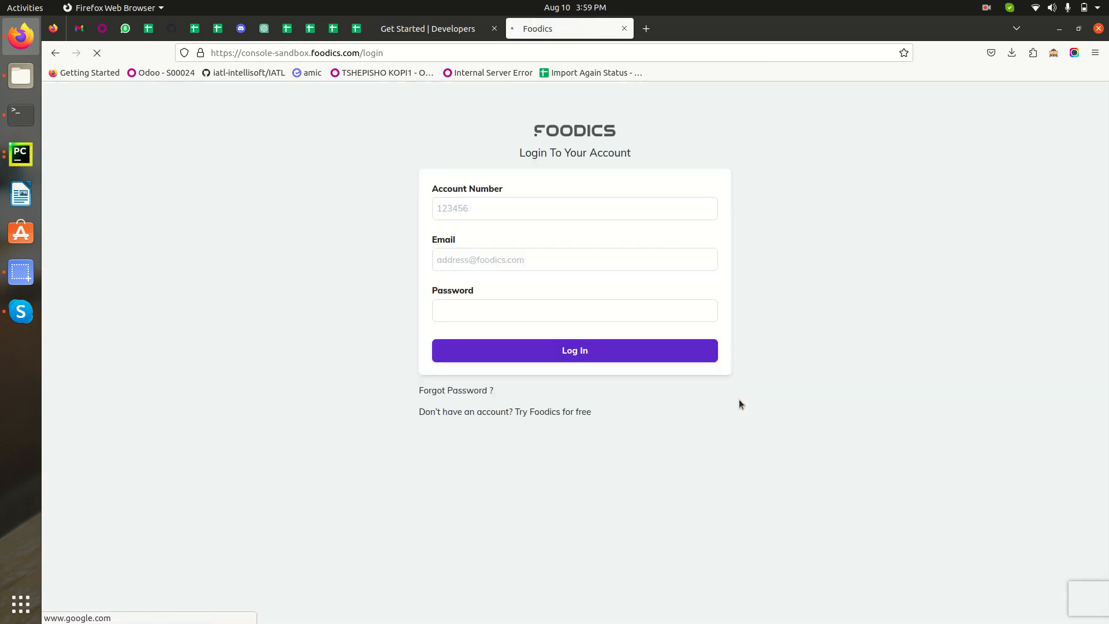
Log in to the Foodics sandbox console with the account number, the saved account e-mail and its password
click(465, 209)
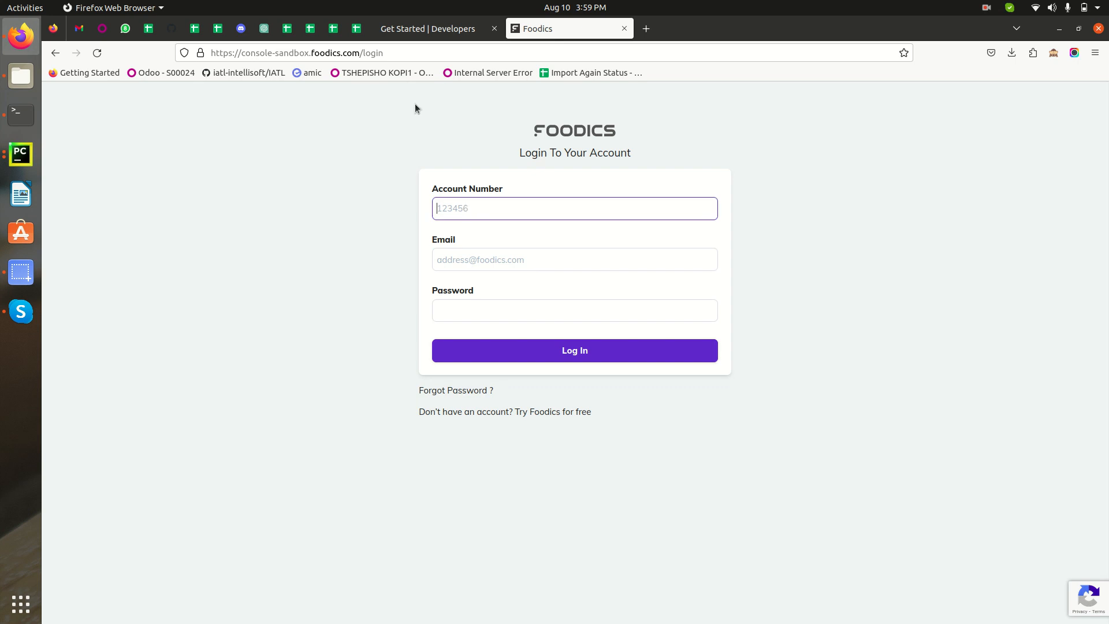
click(468, 259)
click(460, 310)
click(462, 209)
click(459, 240)
click(353, 33)
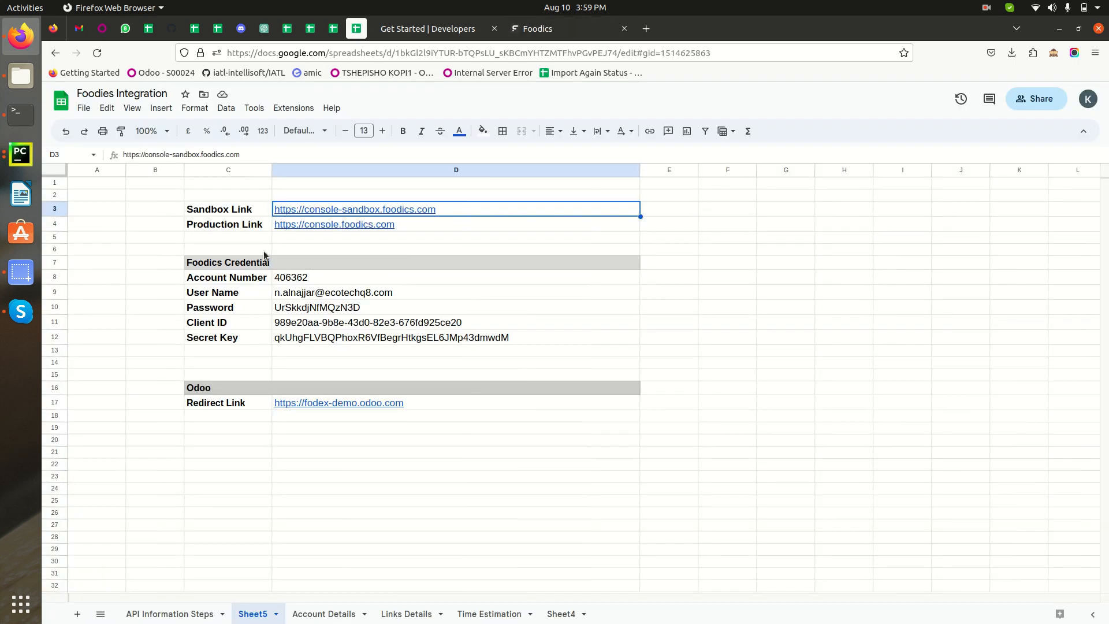
click(535, 33)
click(455, 259)
click(463, 264)
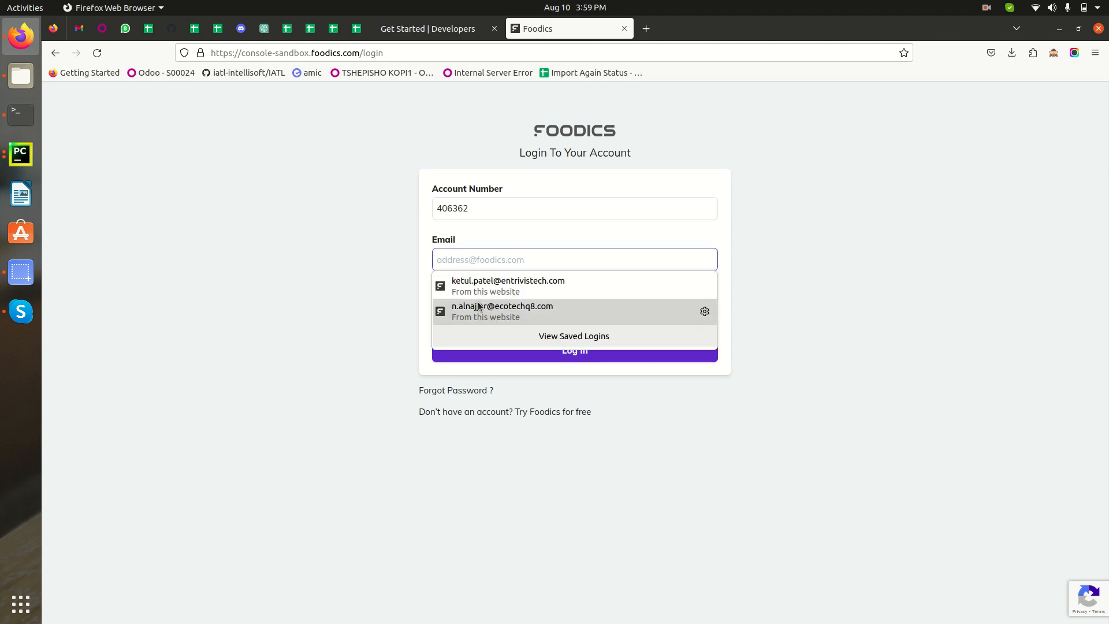
click(497, 310)
click(581, 353)
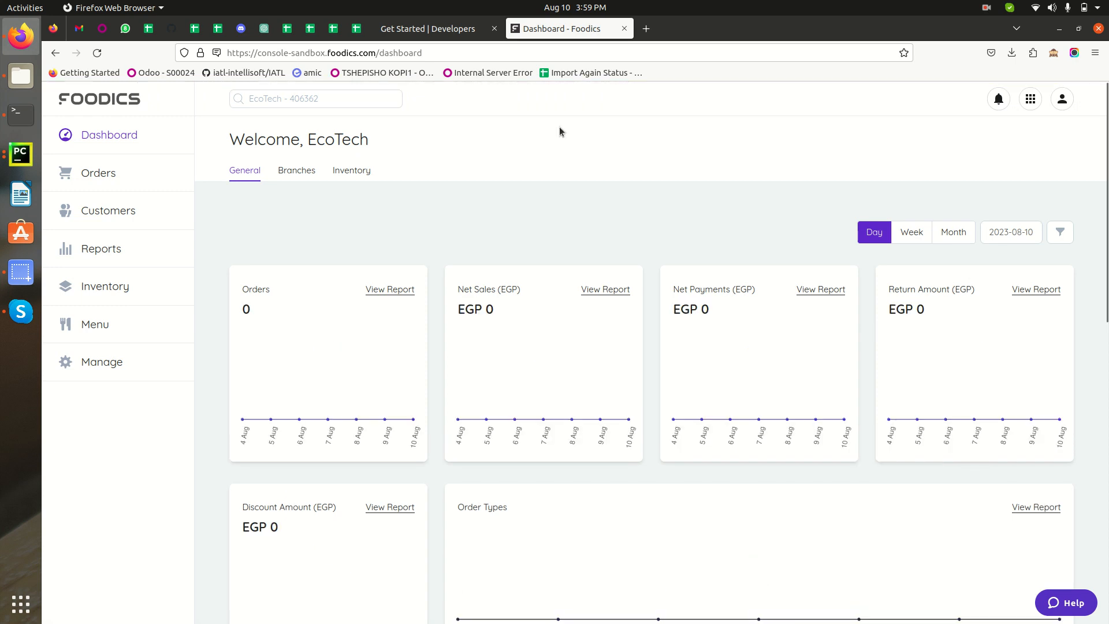
click(357, 29)
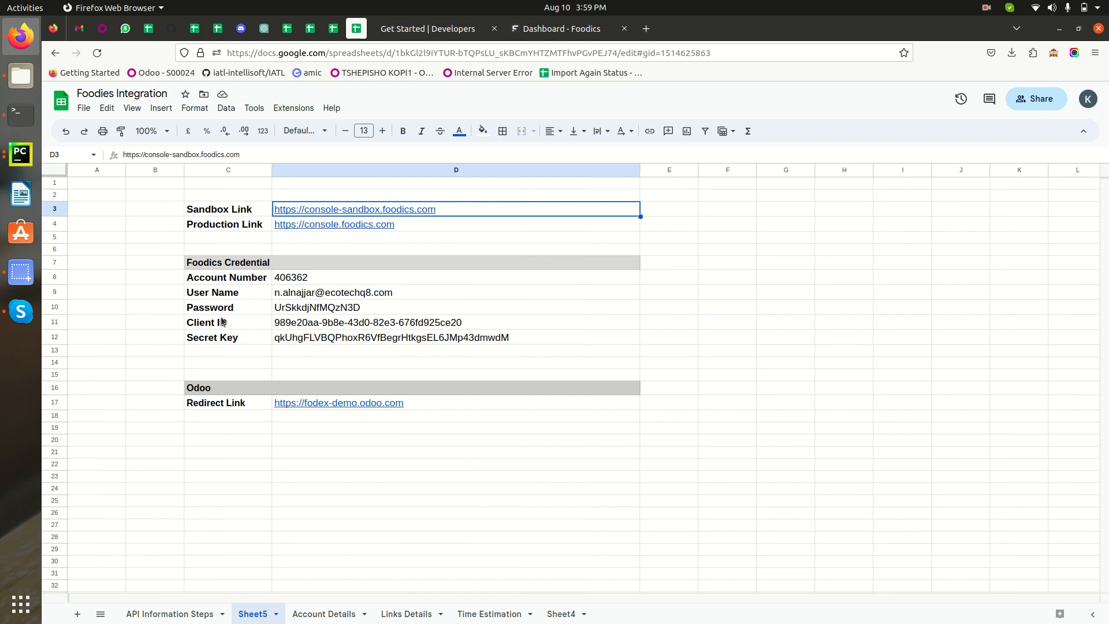
drag(220, 322, 301, 340)
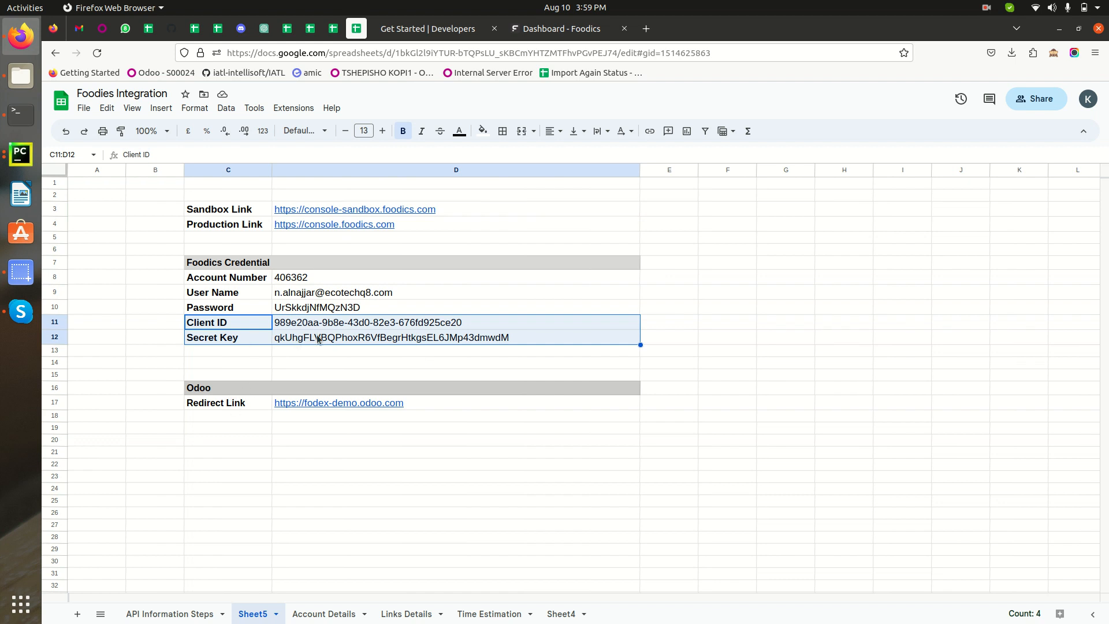
click(210, 481)
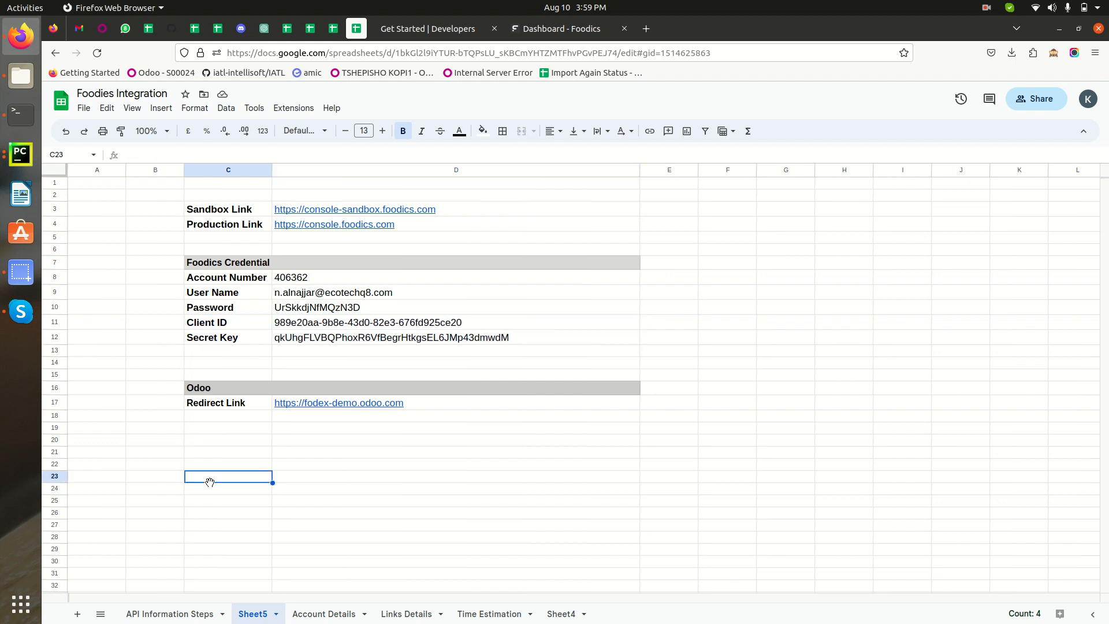
click(210, 405)
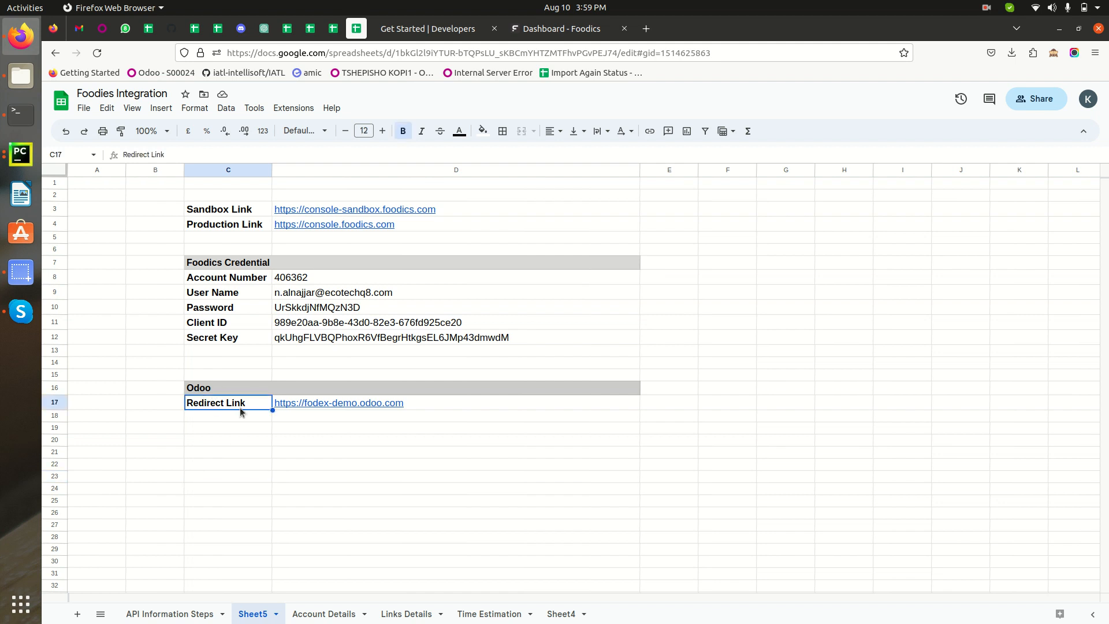
click(323, 401)
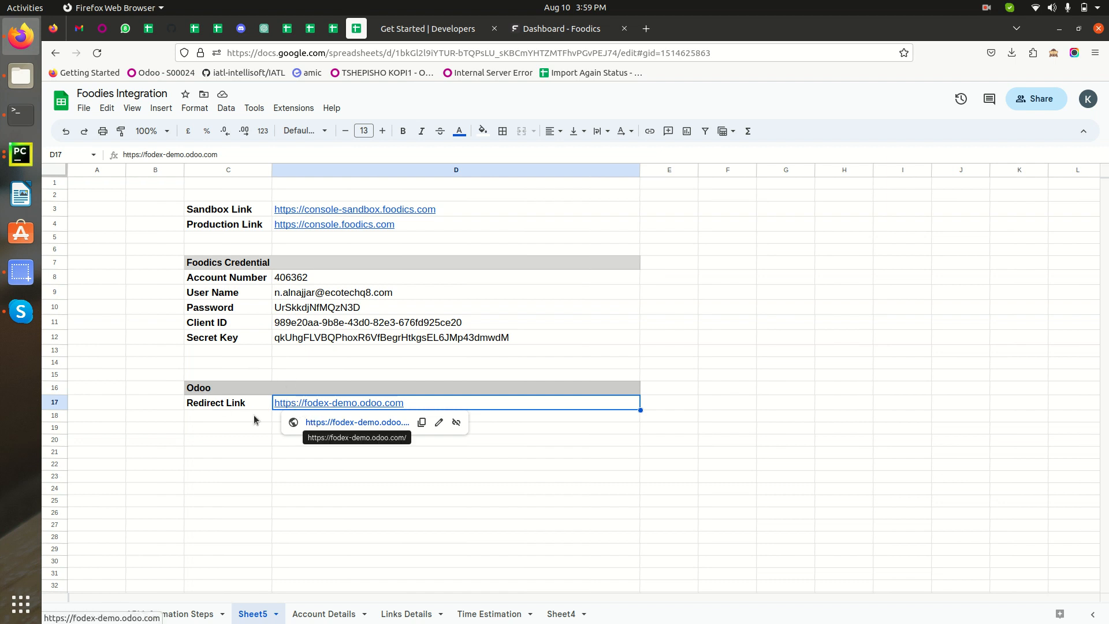
click(327, 422)
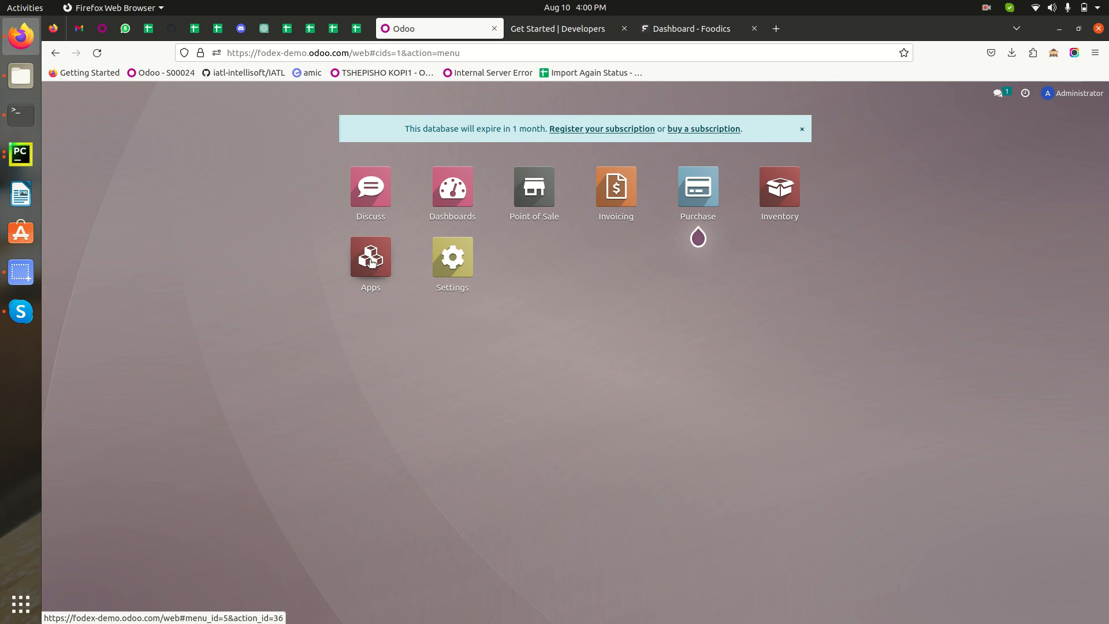
Open the Odoo Apps catalogue and search the modules for "foodics"
click(372, 263)
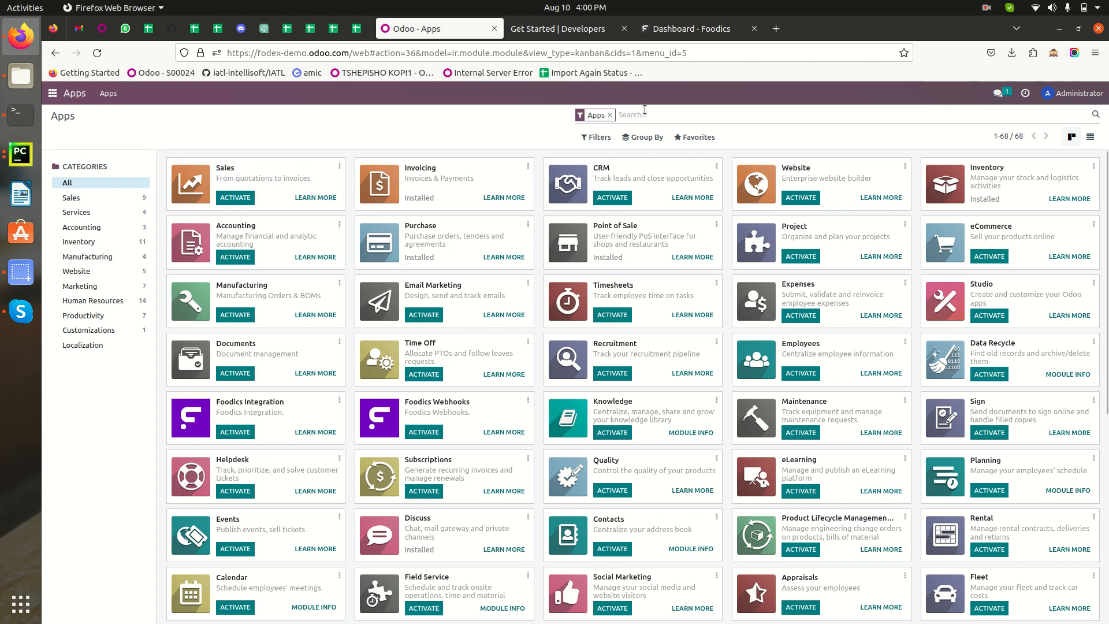
text(fedd)
key(BackSpace)
key(BackSpace)
key(BackSpace)
text(oodics)
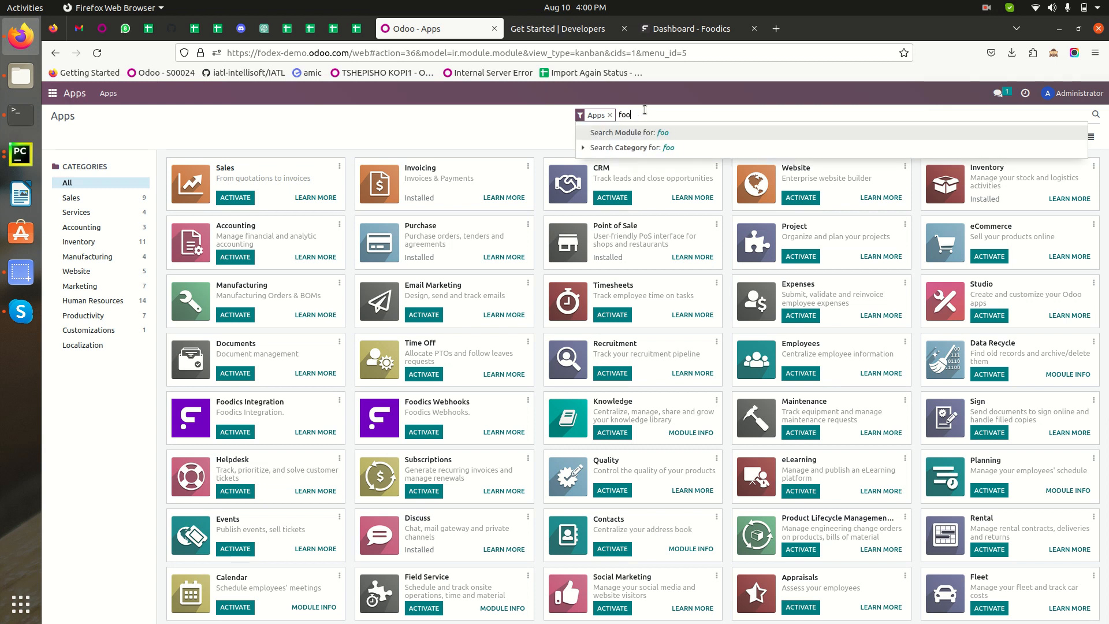
key(Return)
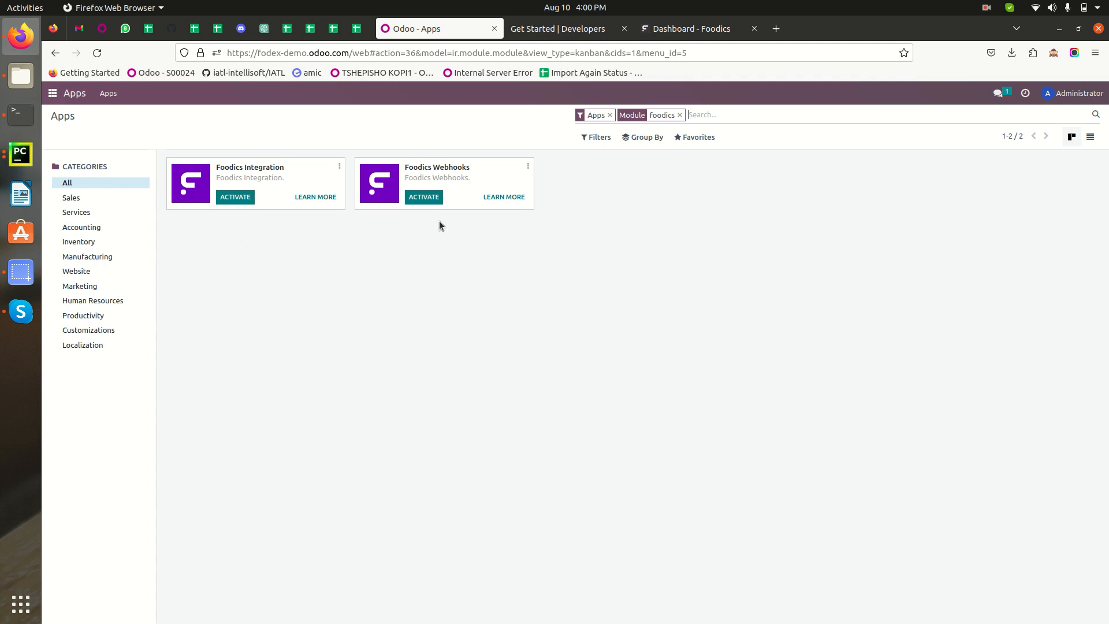
Show the found modules as a list and activate both Foodics Integration and Foodics Webhooks
click(1090, 137)
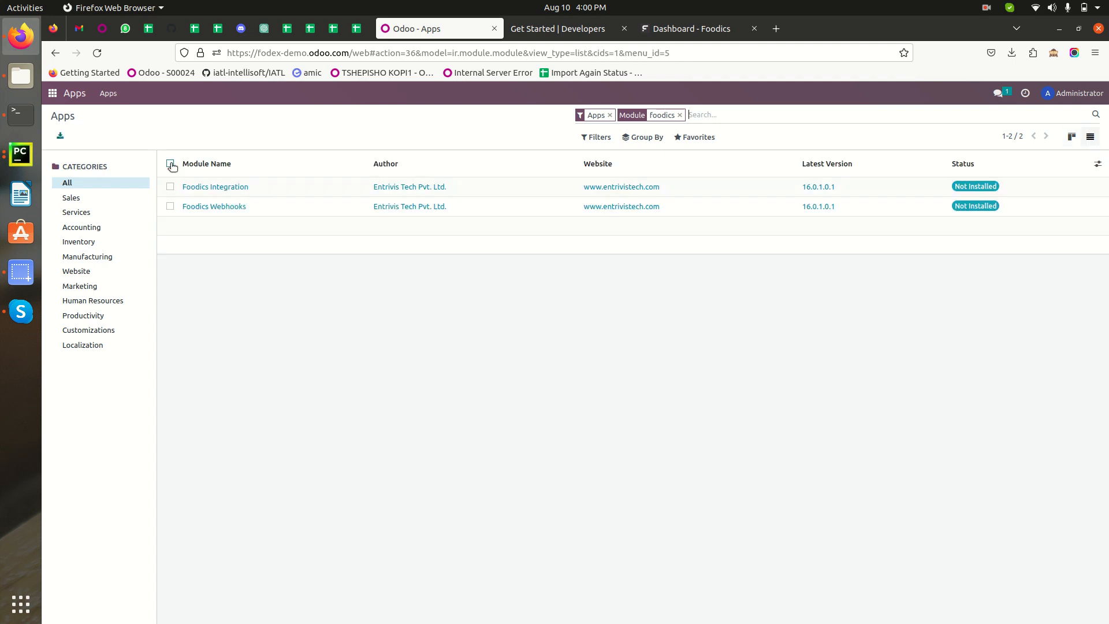
click(171, 164)
click(532, 137)
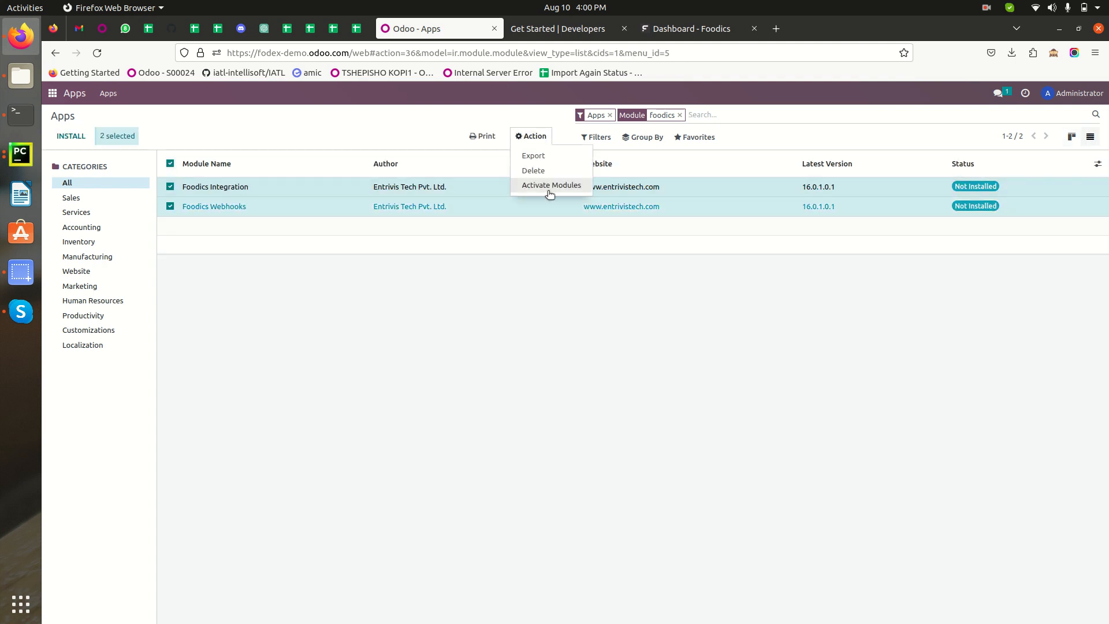
click(544, 186)
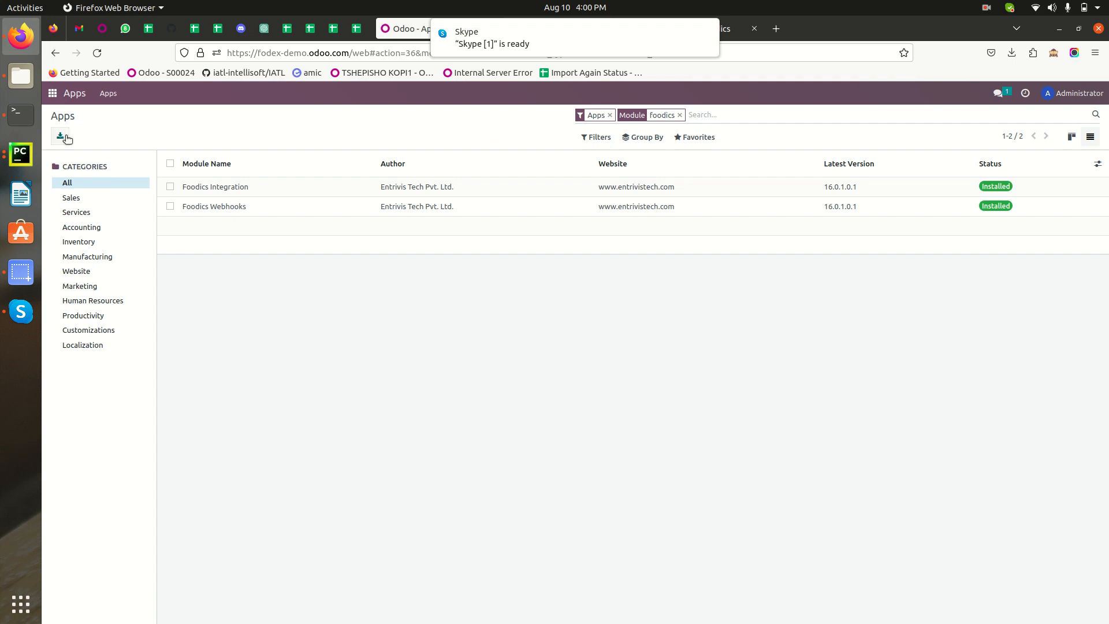
Create a new record in the Foodics Connector app and name it "Connection 01"
click(52, 93)
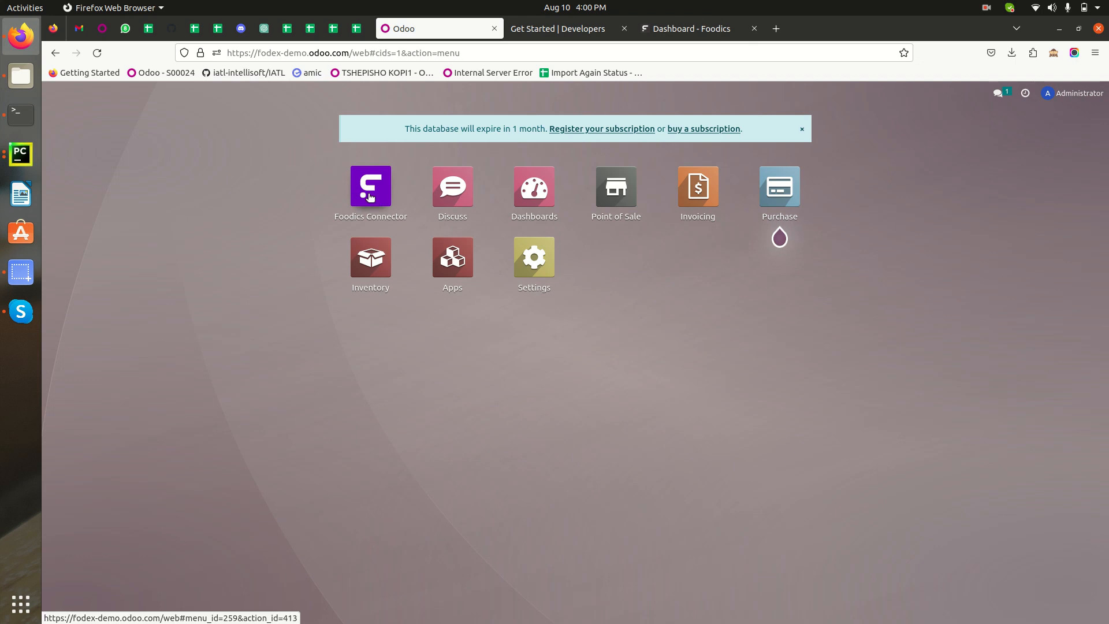
click(370, 197)
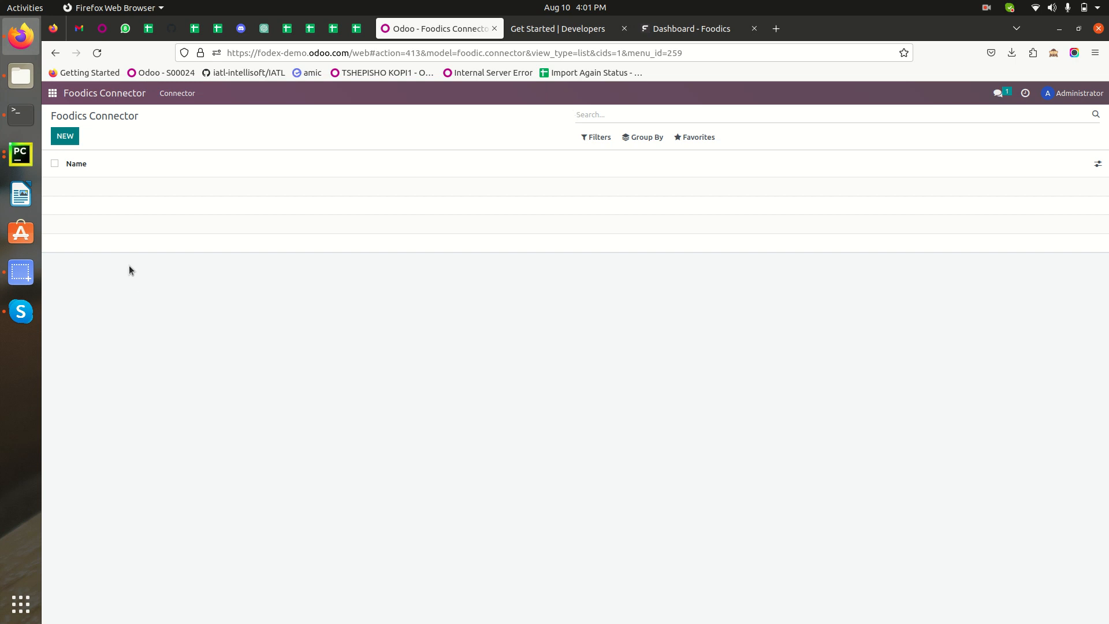
click(66, 139)
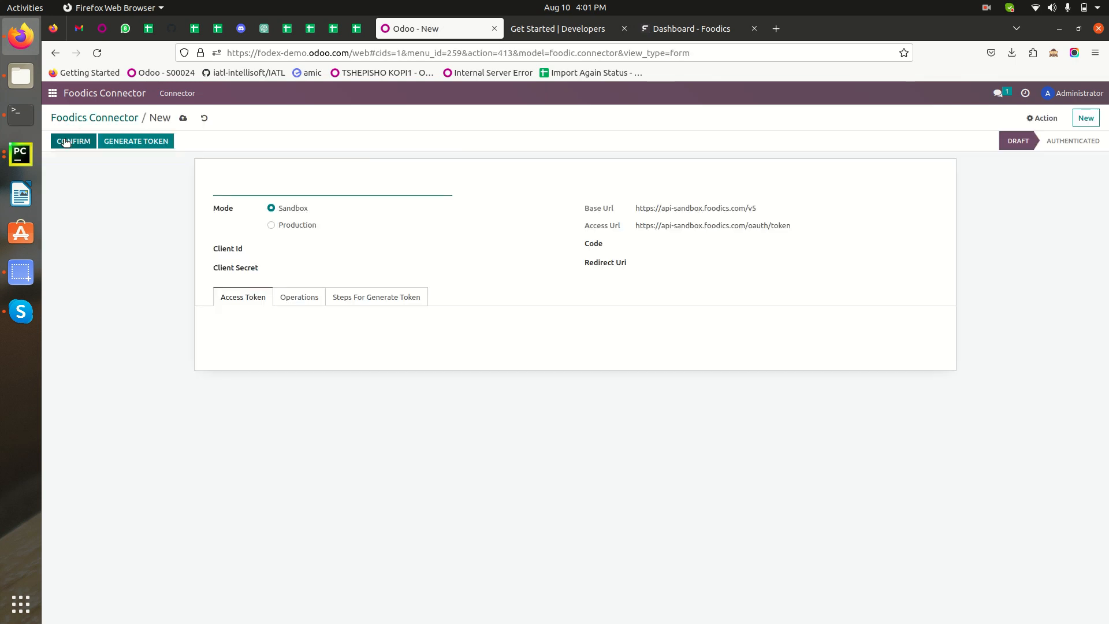
click(314, 185)
text(Connection)
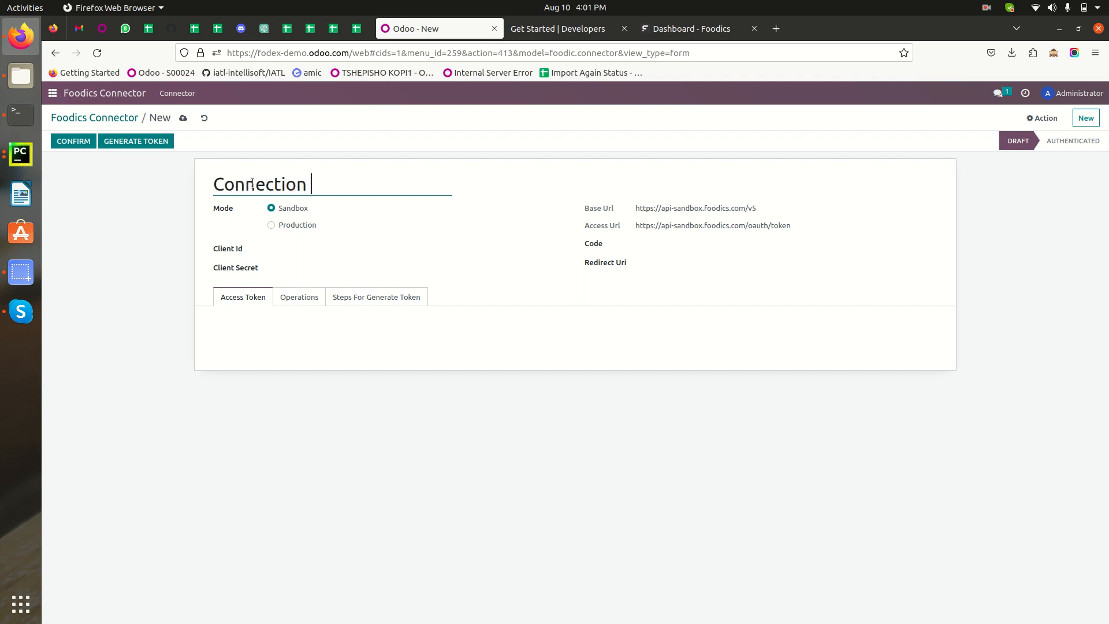
text( 01)
Try the connector's Production mode to compare its Base Url and Access Url, and set the mode back to Sandbox
drag(330, 212, 279, 209)
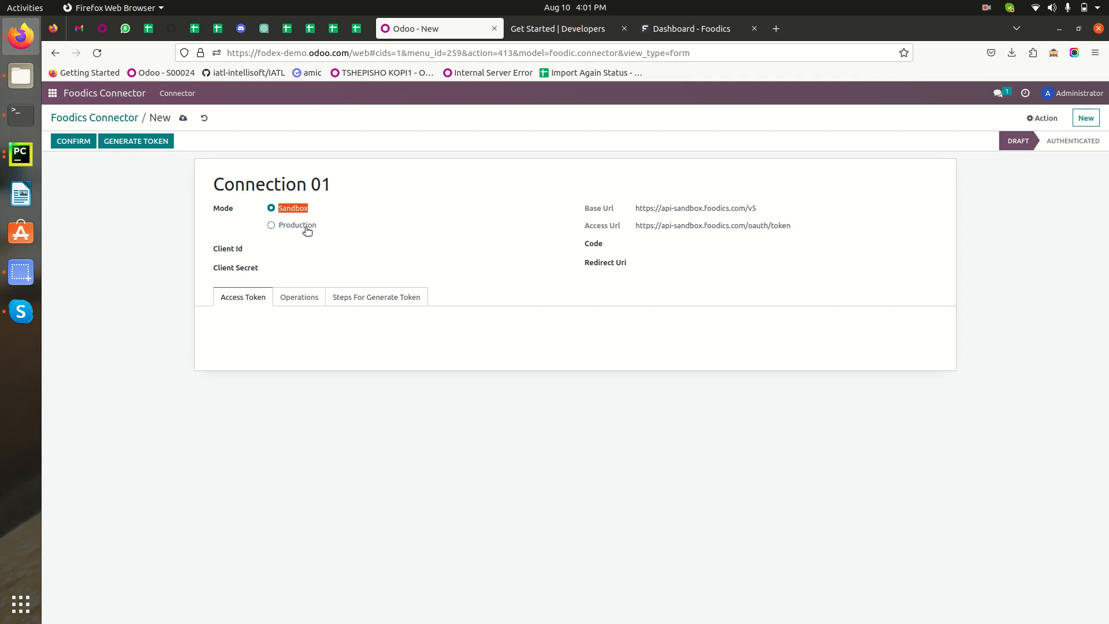
drag(575, 206, 613, 211)
click(306, 226)
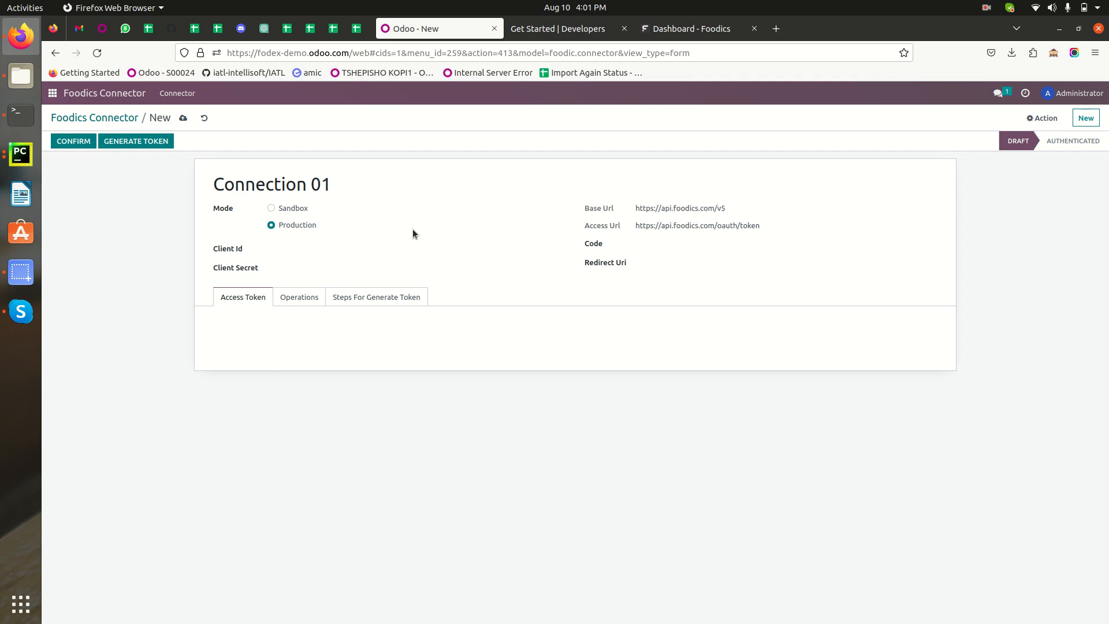
click(288, 210)
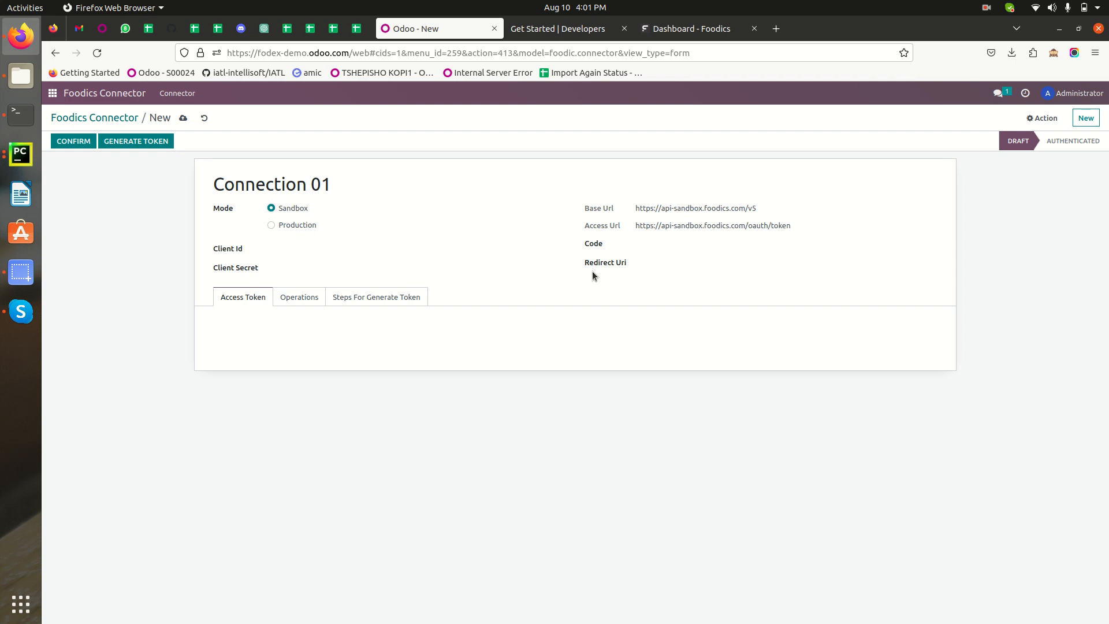
Copy the client ID and secret key from the credentials sheet into the connector's Client Id and Client Secret fields
click(272, 249)
click(355, 26)
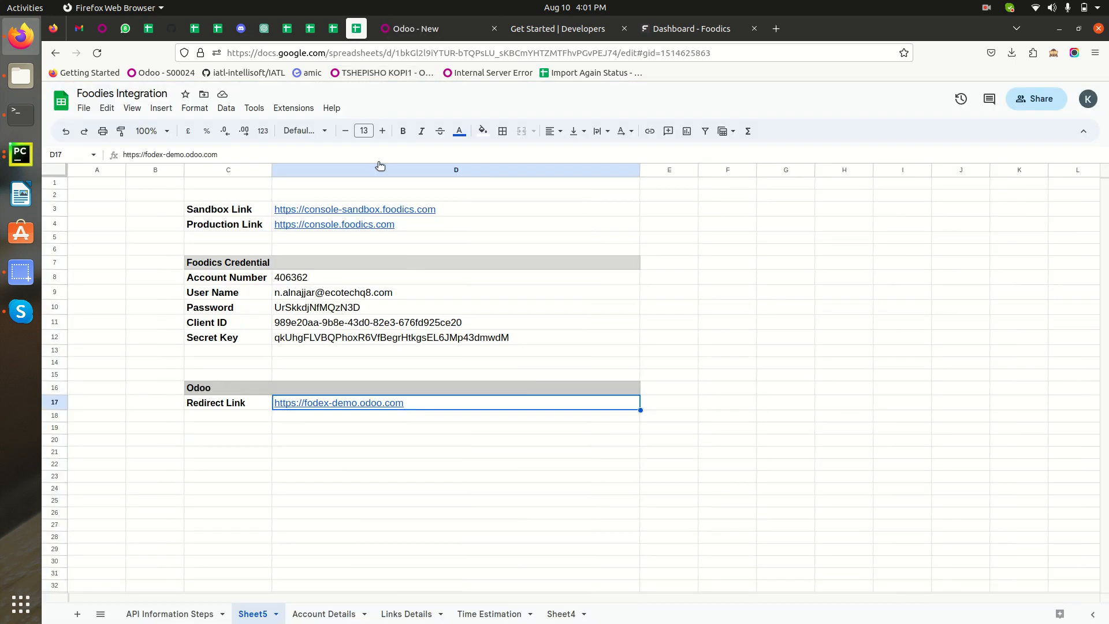
double_click(309, 320)
triple_click(310, 319)
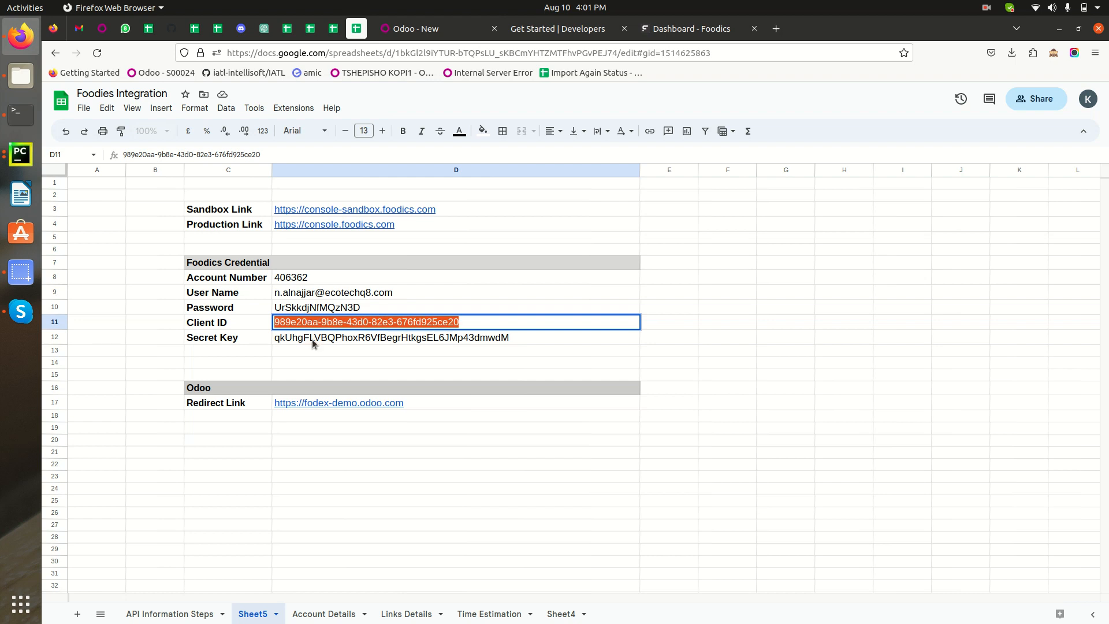
triple_click(315, 338)
click(430, 33)
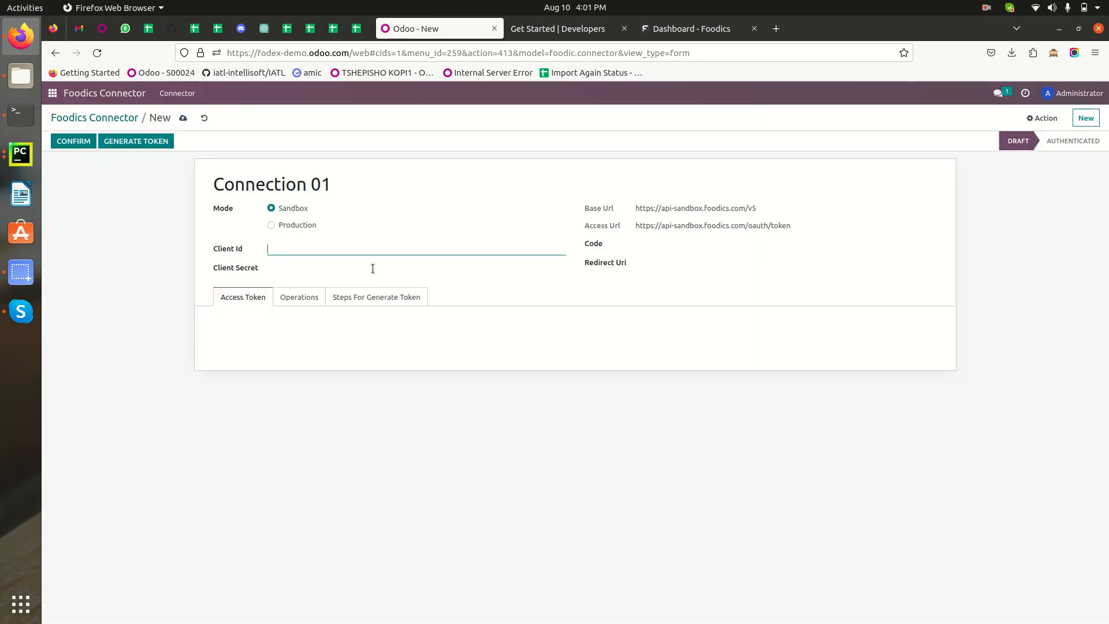
key(ctrl+v)
click(322, 266)
key(ctrl+v)
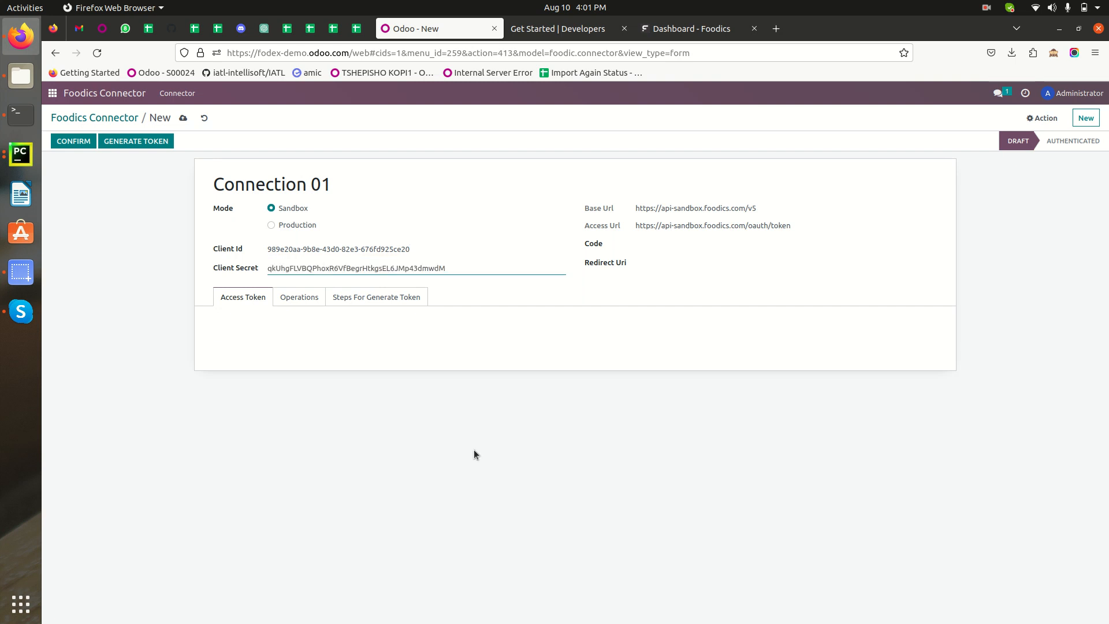
click(355, 29)
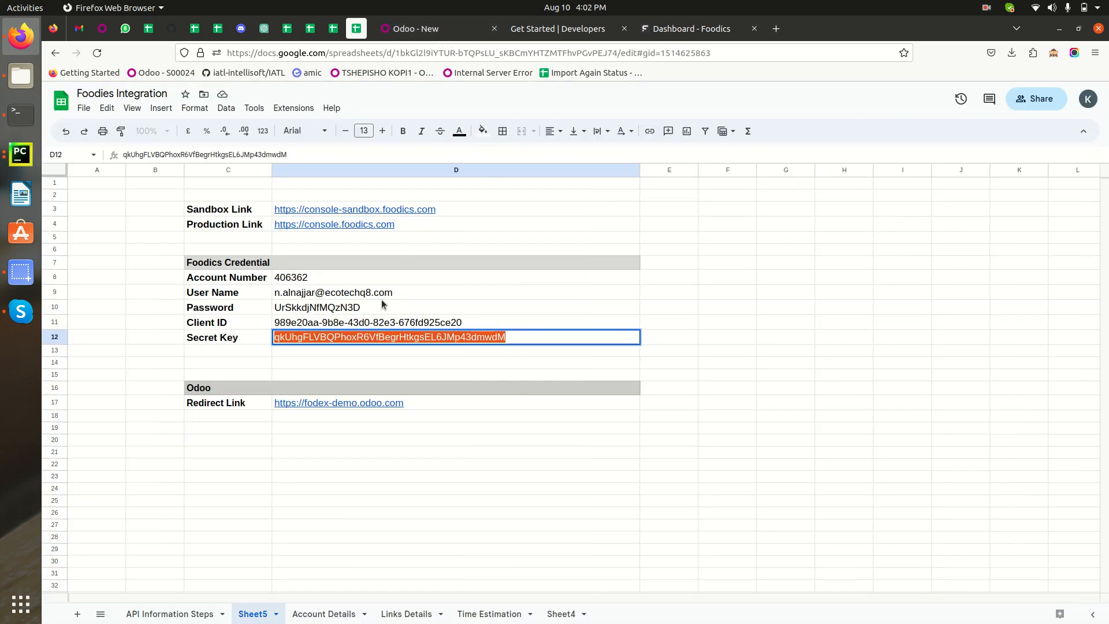
click(432, 35)
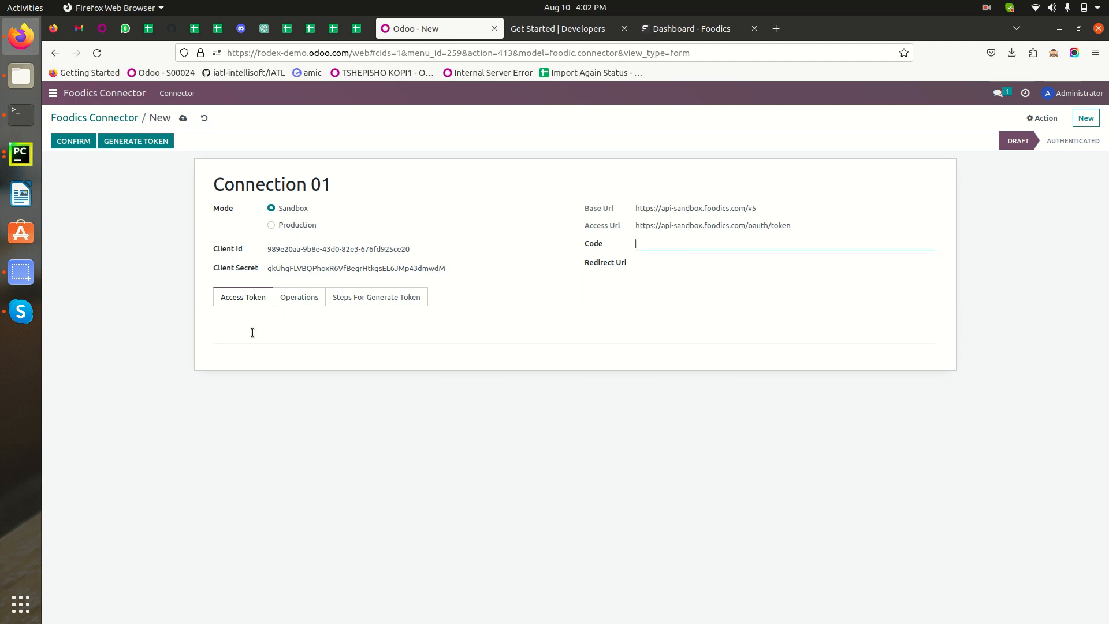
click(660, 260)
key(alt+Tab)
key(alt+Tab)
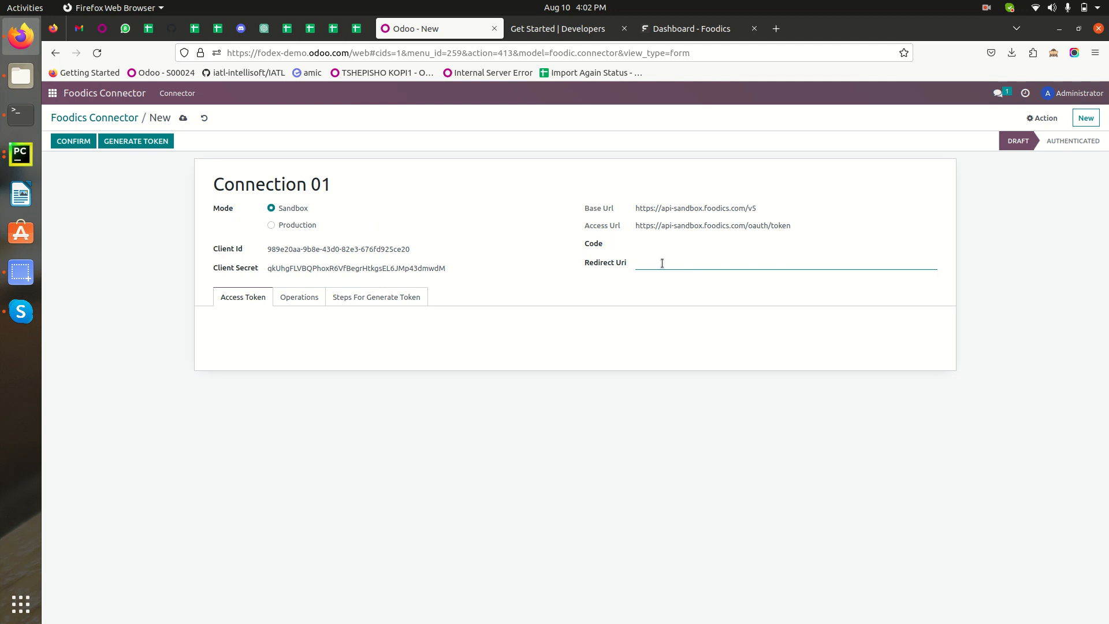
click(358, 26)
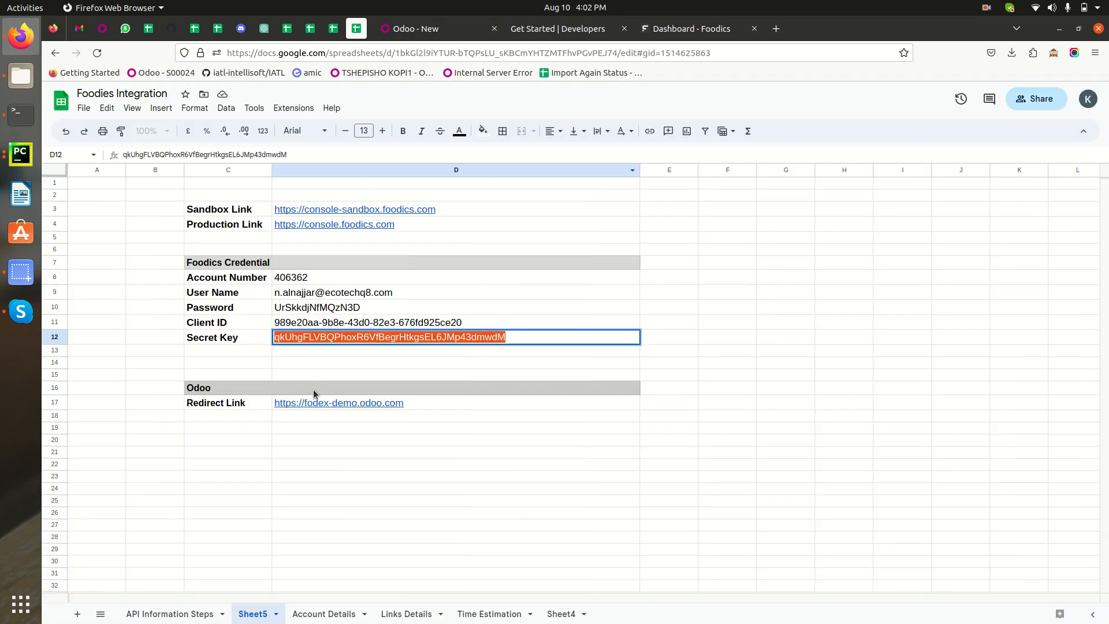
double_click(428, 402)
key(ctrl+c)
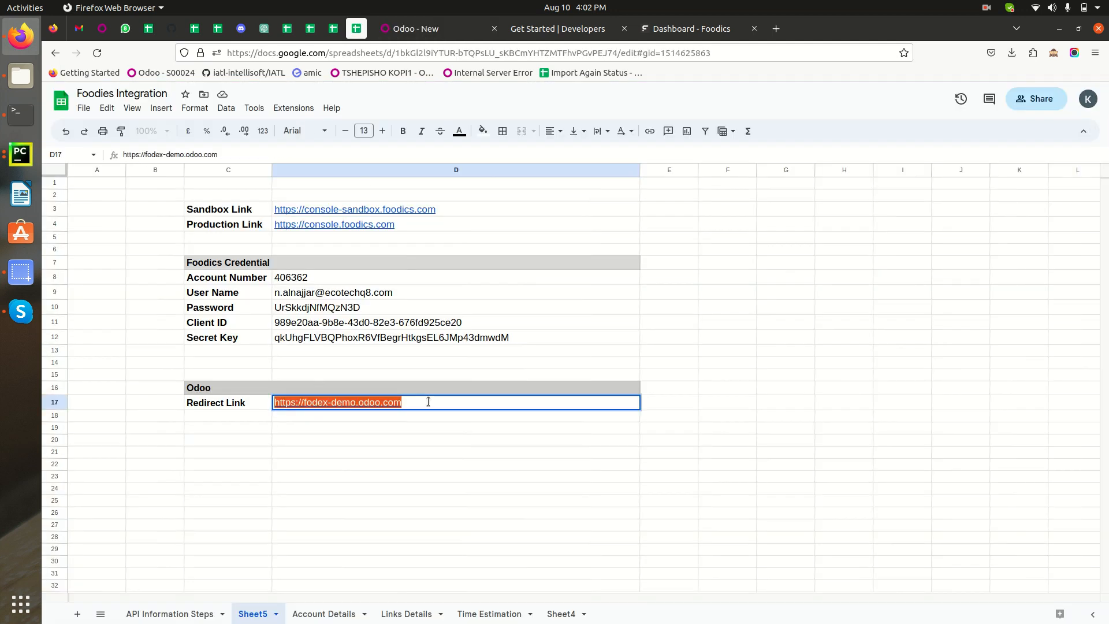
click(424, 32)
click(674, 263)
key(ctrl+v)
Copy the To Generate Code link from the API Information Steps sheet and paste it as the address of a new browser tab
click(663, 244)
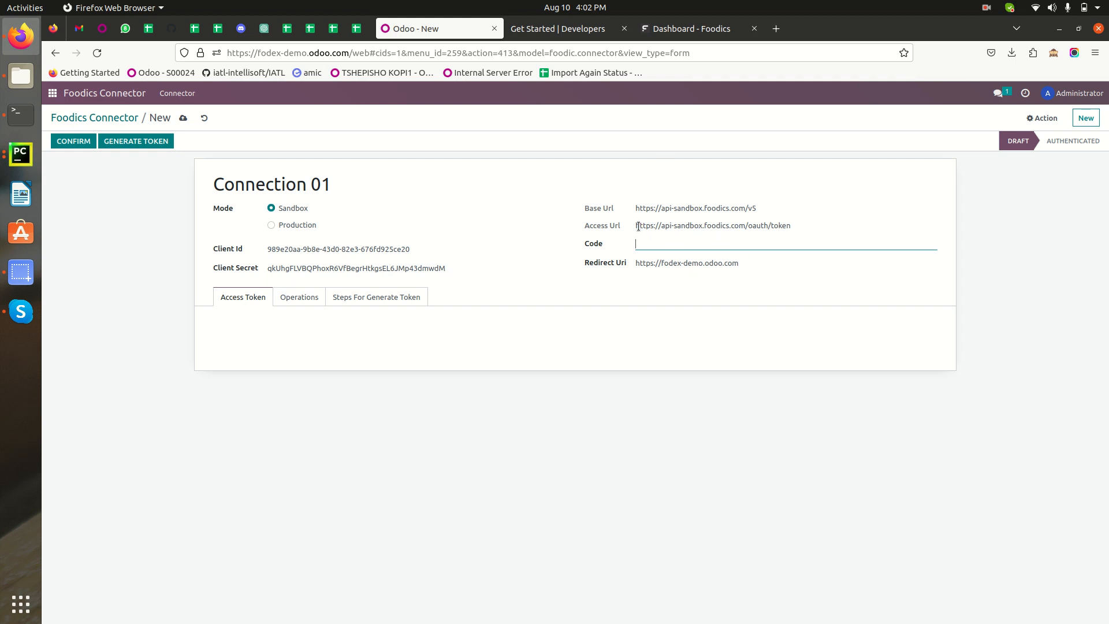
drag(638, 226, 771, 227)
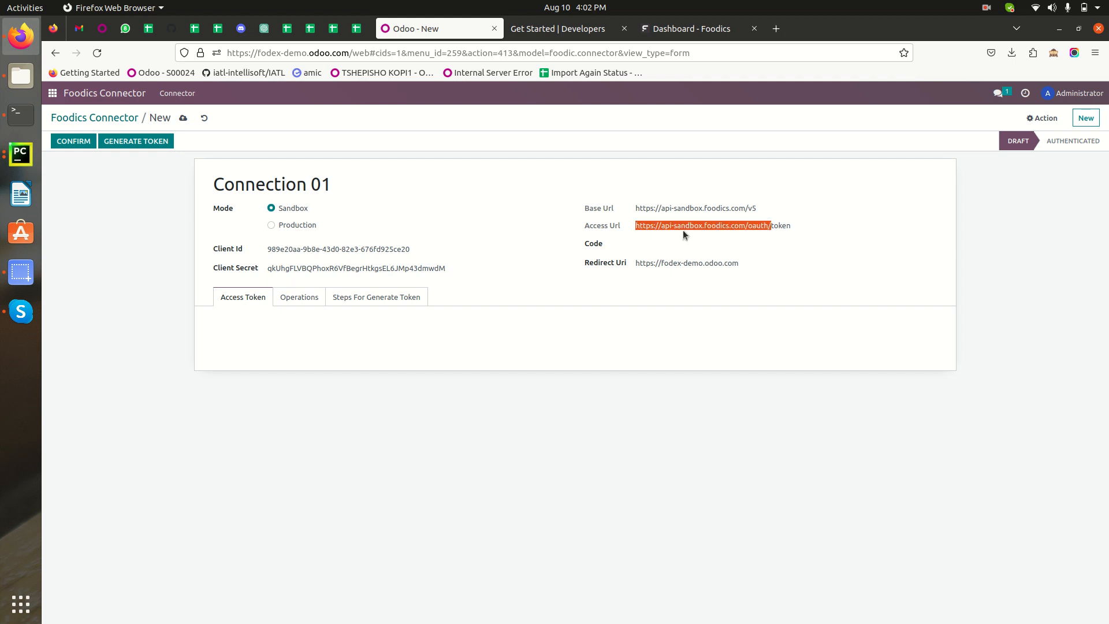
click(356, 29)
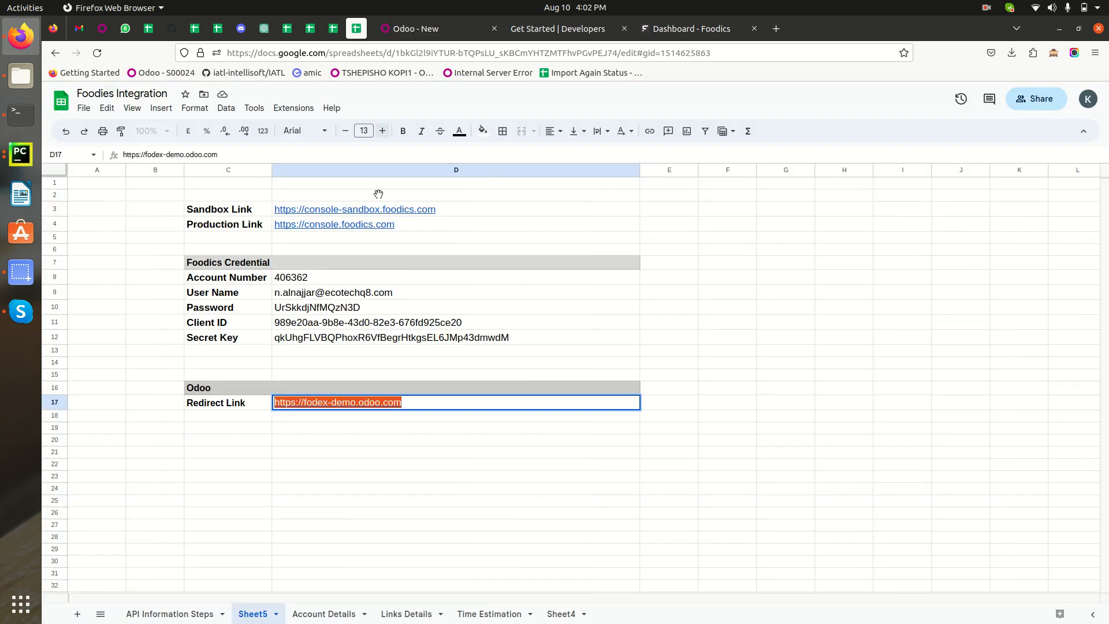
click(161, 614)
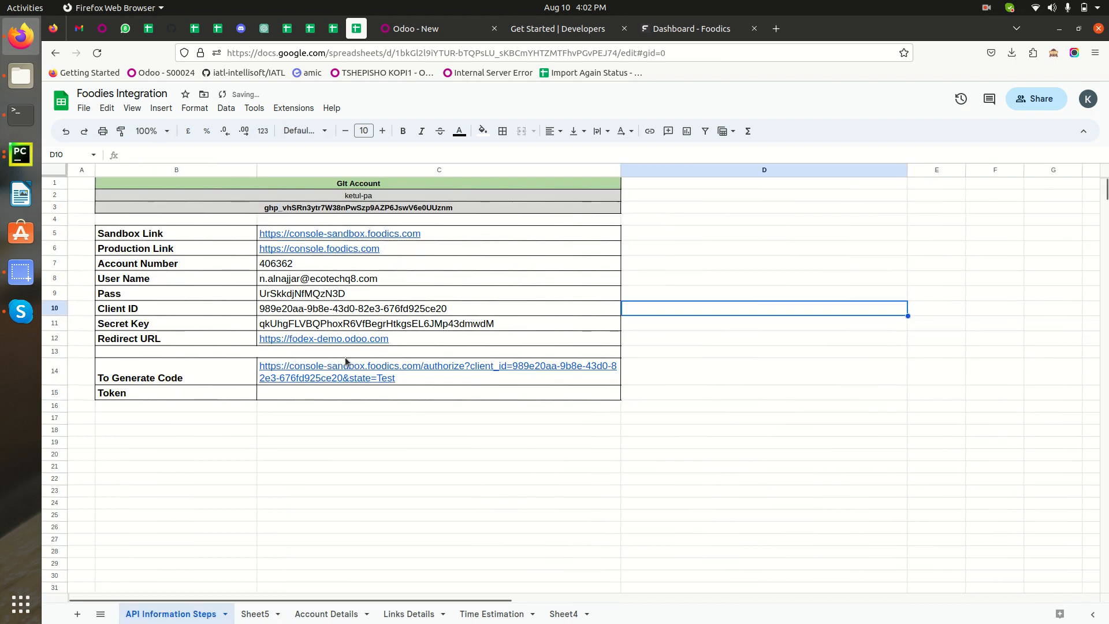
click(412, 382)
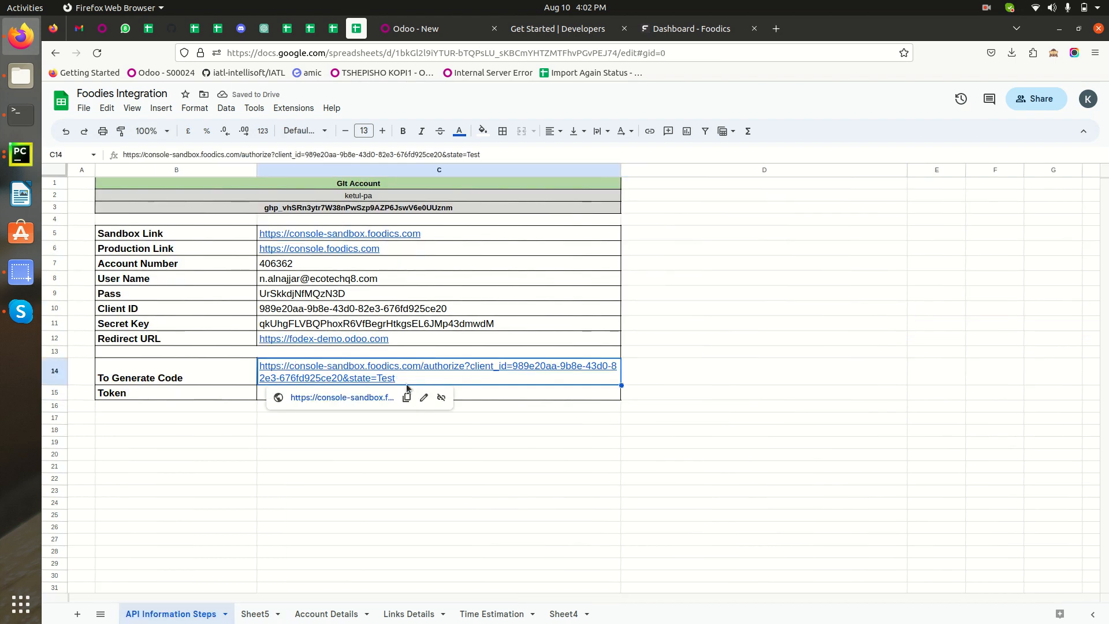
click(406, 398)
click(776, 28)
key(ctrl+v)
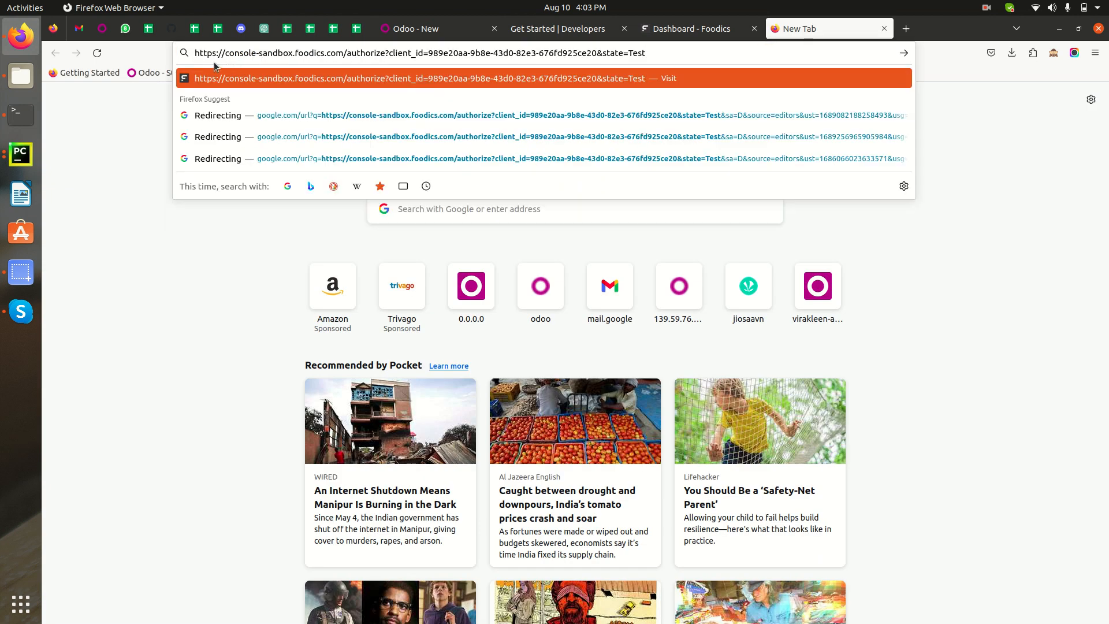
Examine the parts of the authorization URL: the sandbox console address, the authorize path, the client_id value and the state parameter
drag(195, 55, 345, 58)
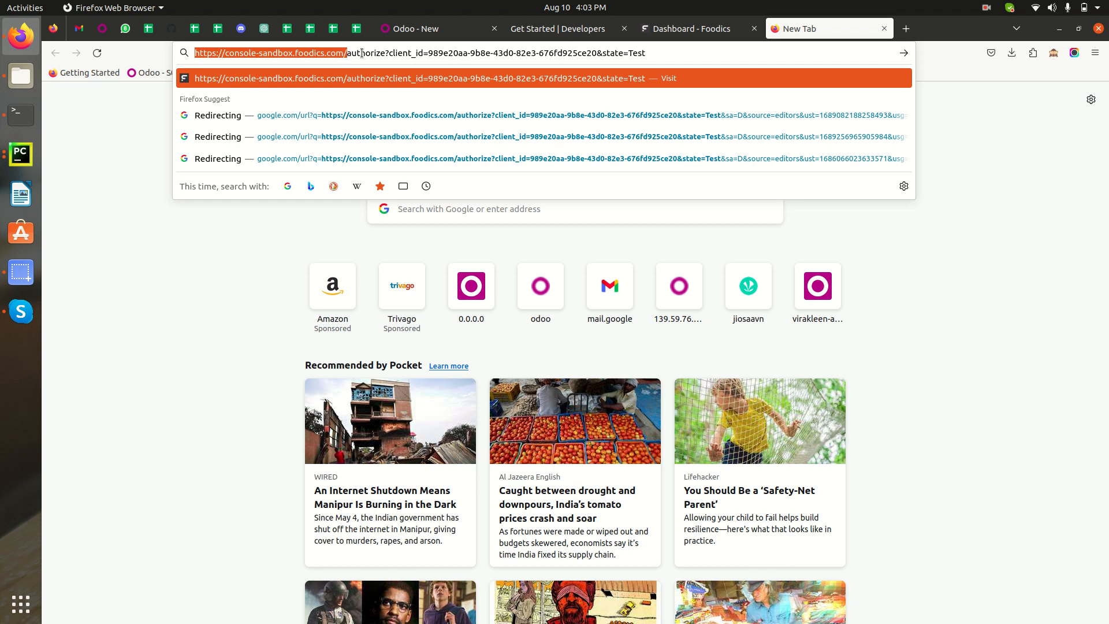
double_click(361, 54)
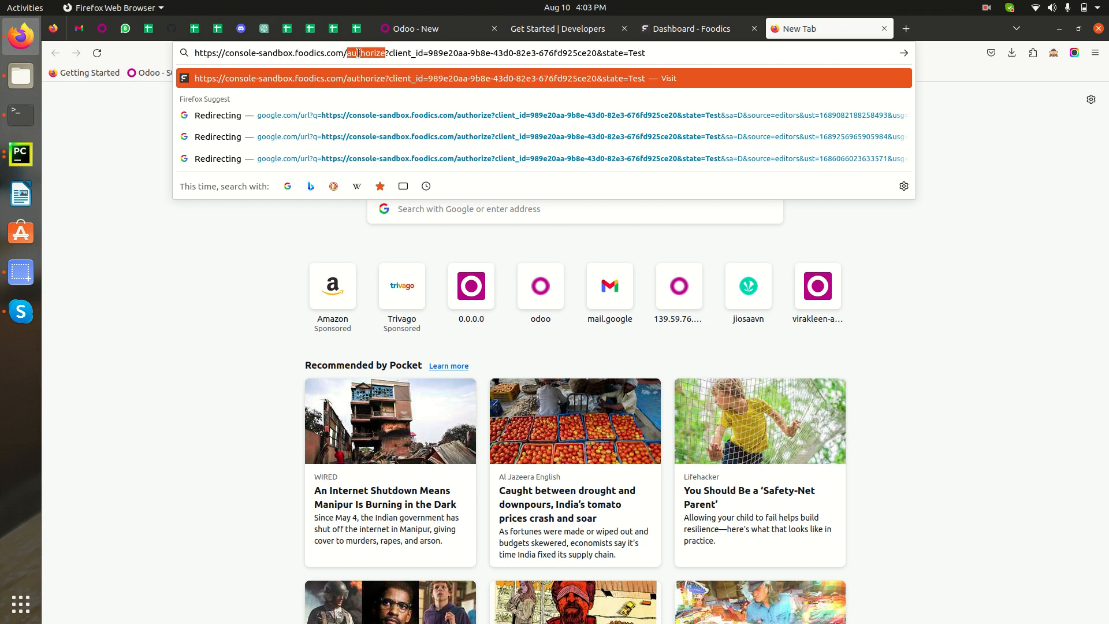
double_click(416, 53)
double_click(436, 53)
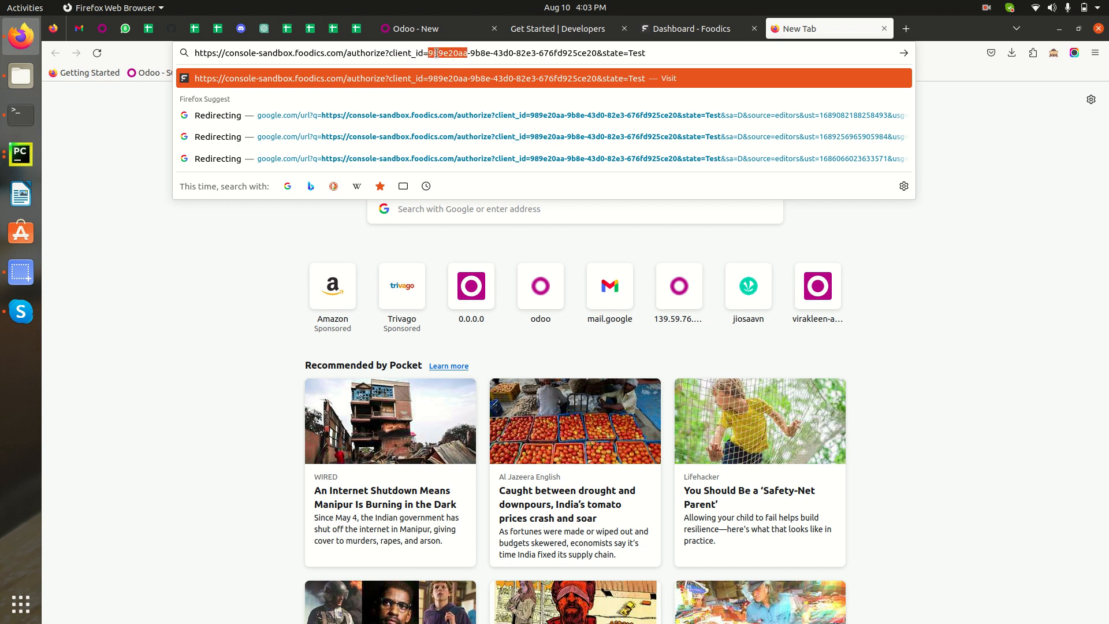
triple_click(436, 52)
click(603, 53)
drag(597, 53, 428, 53)
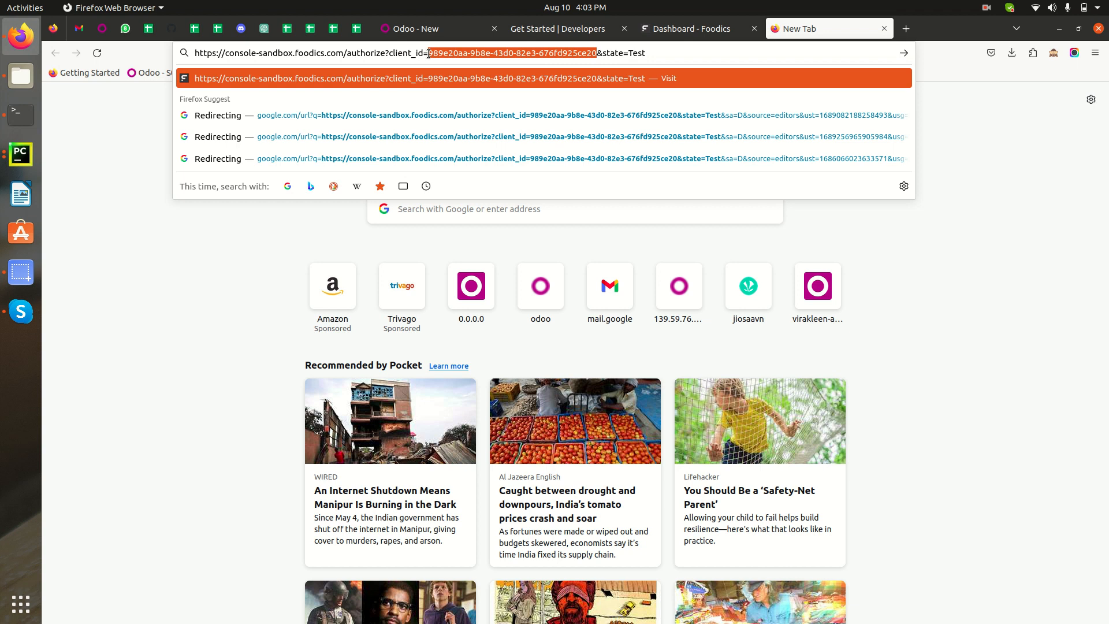
double_click(612, 54)
double_click(636, 53)
click(657, 54)
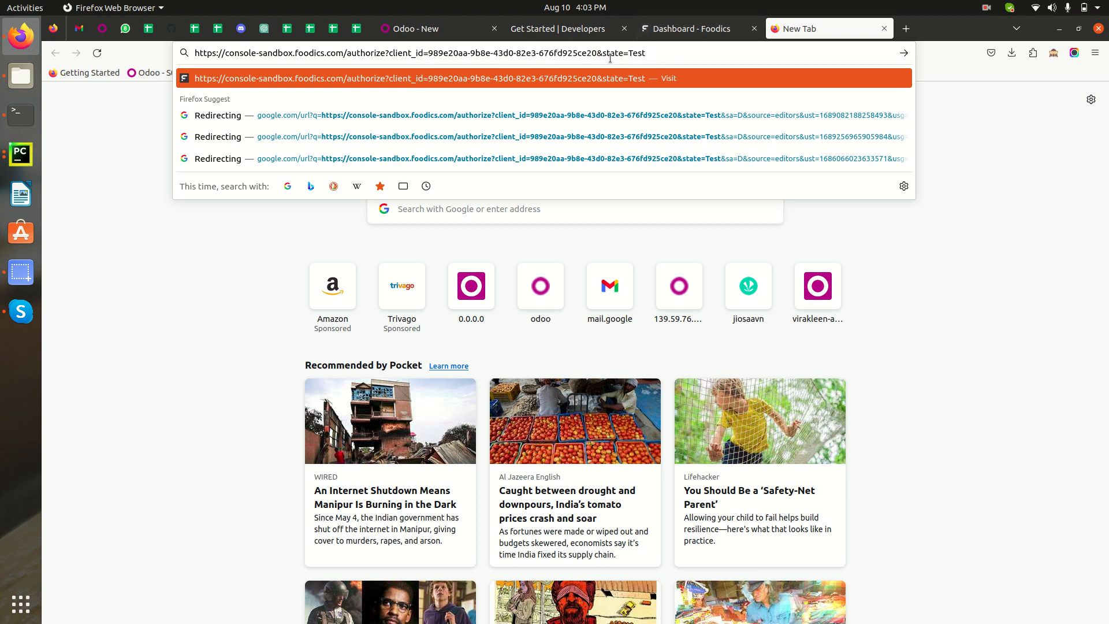
Read the Foodics Get Started guide down to the sandbox OAuth link format and examine its client_id and state placeholders
click(686, 36)
click(569, 30)
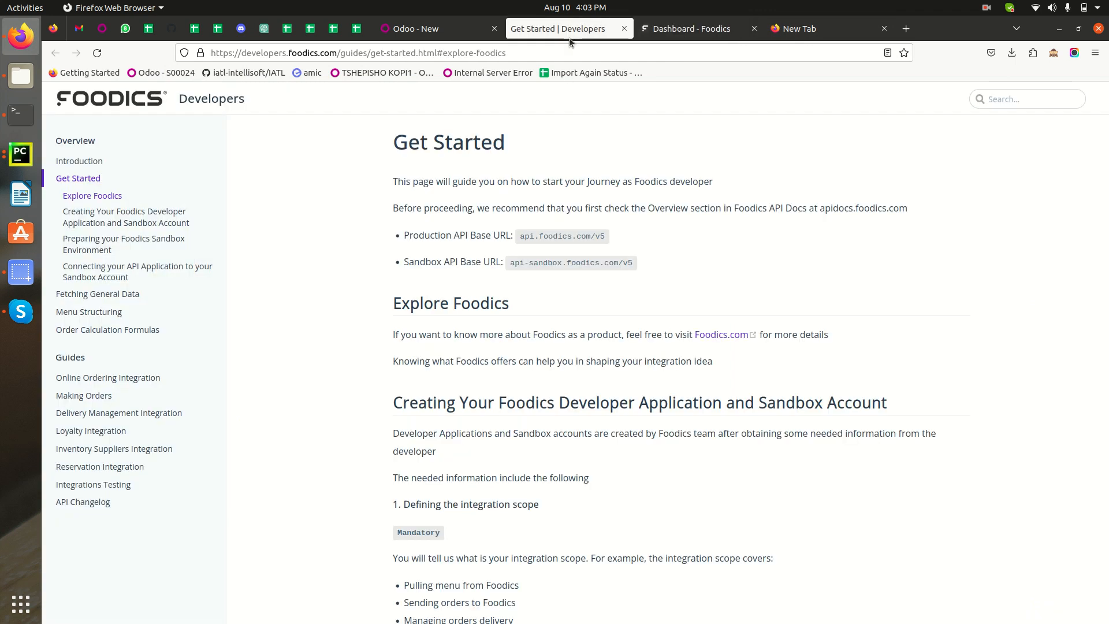
scroll(510, 460, down, 2)
scroll(507, 454, down, 8)
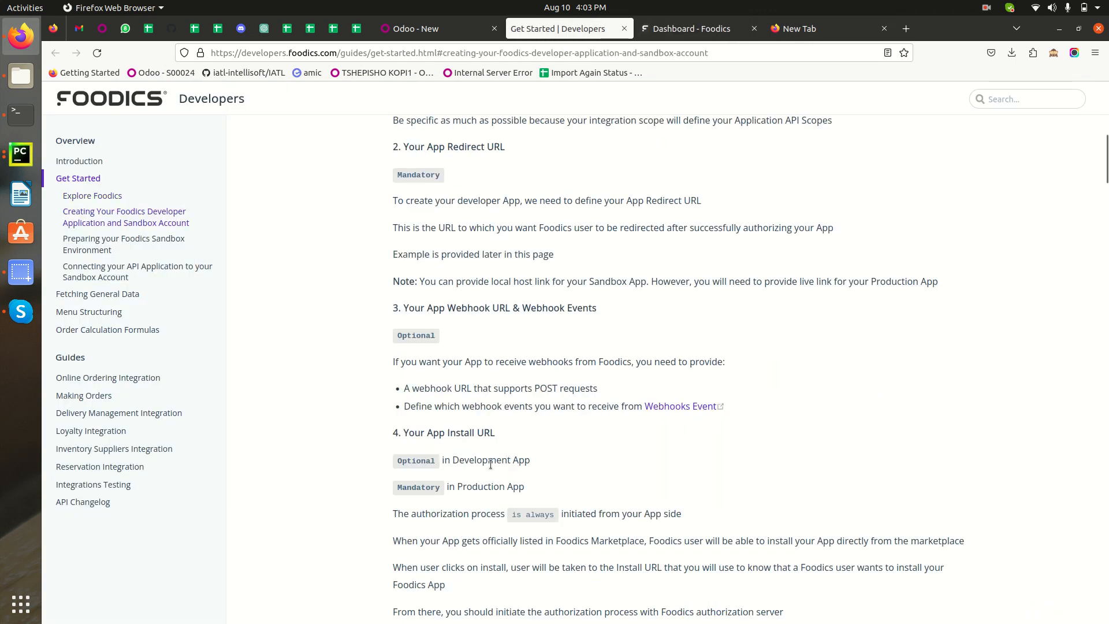
scroll(505, 473, down, 20)
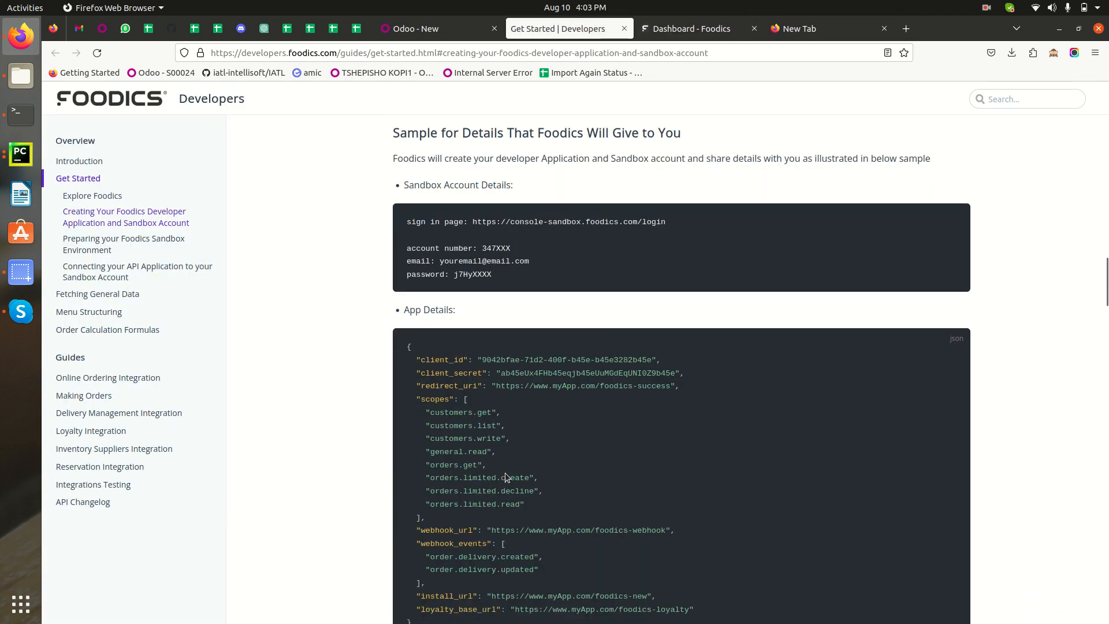
scroll(503, 469, up, 5)
scroll(629, 299, down, 12)
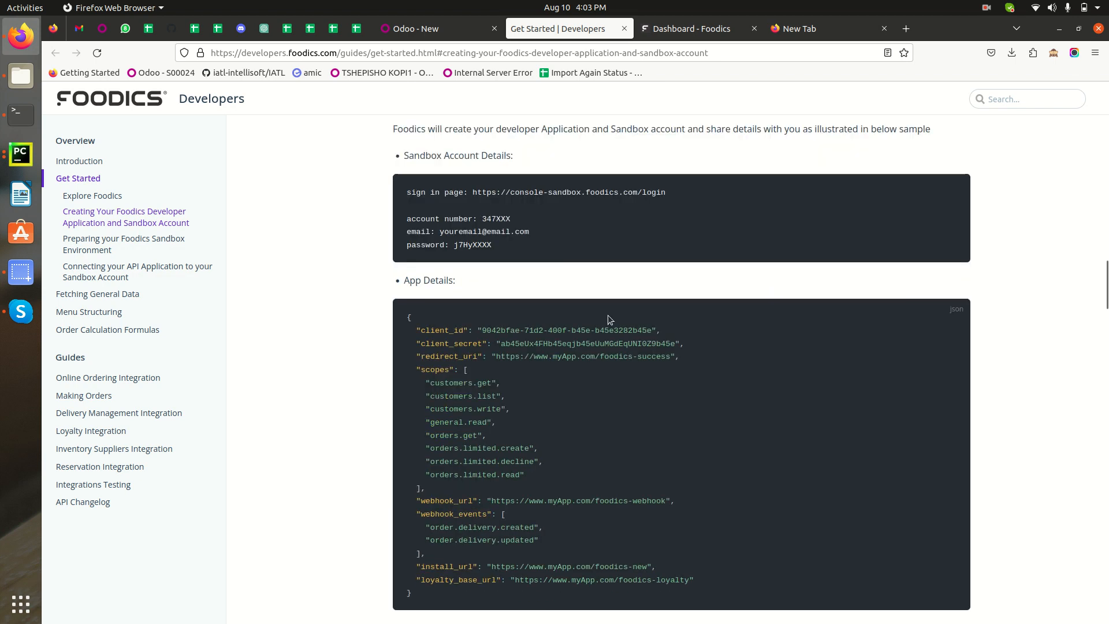
scroll(609, 328, down, 7)
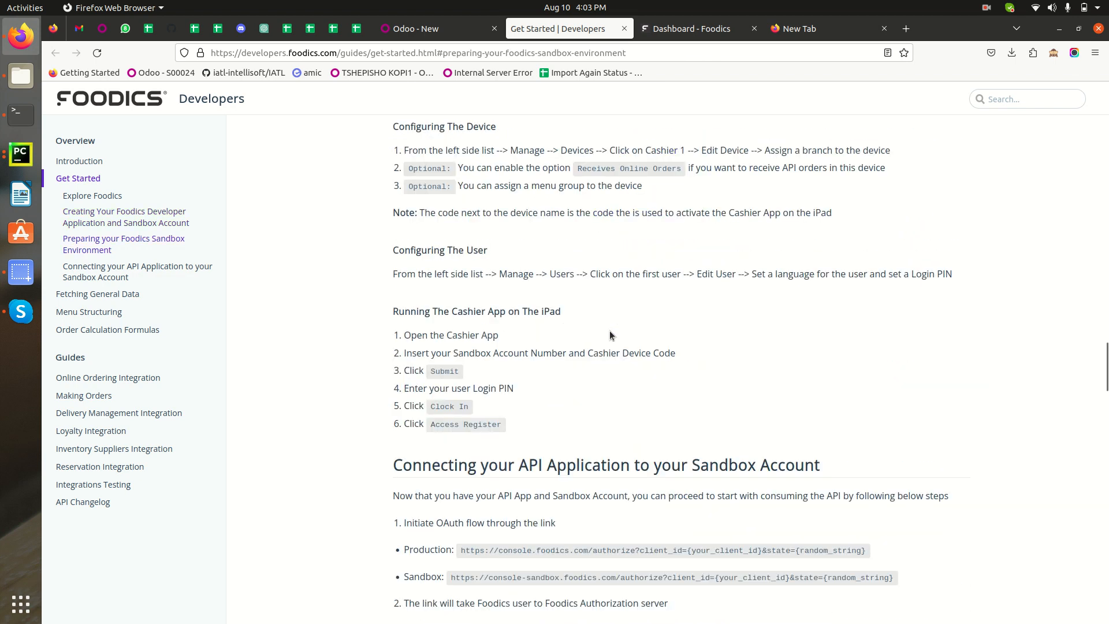
double_click(421, 316)
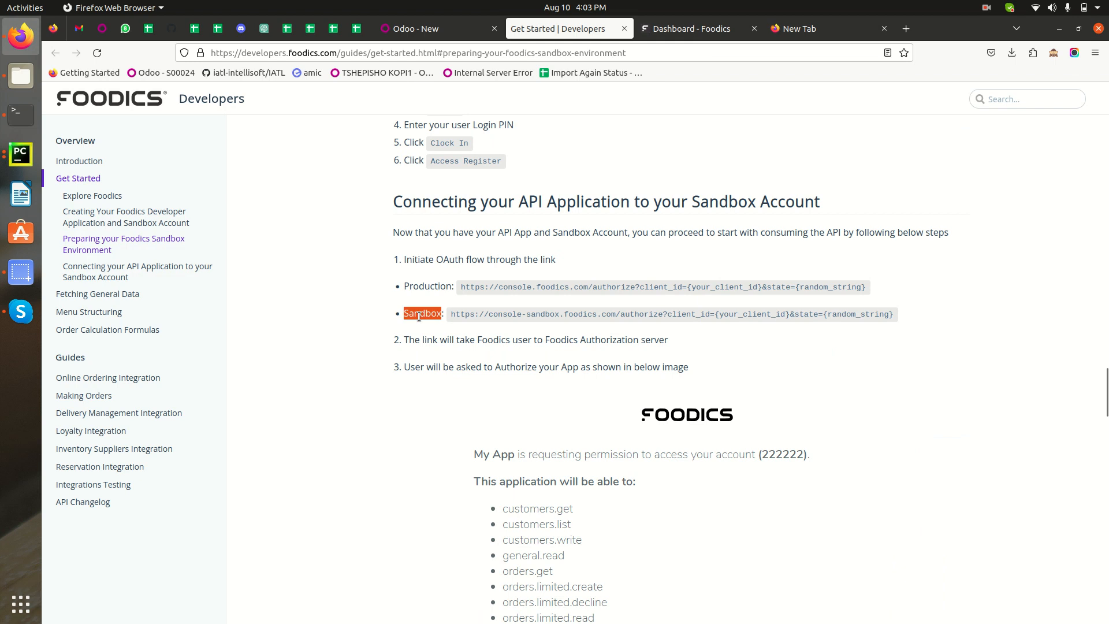
drag(451, 314, 521, 314)
double_click(709, 316)
double_click(808, 316)
Load the prepared authorization URL in its tab and copy the authorization code from the redirected Odoo address
click(803, 28)
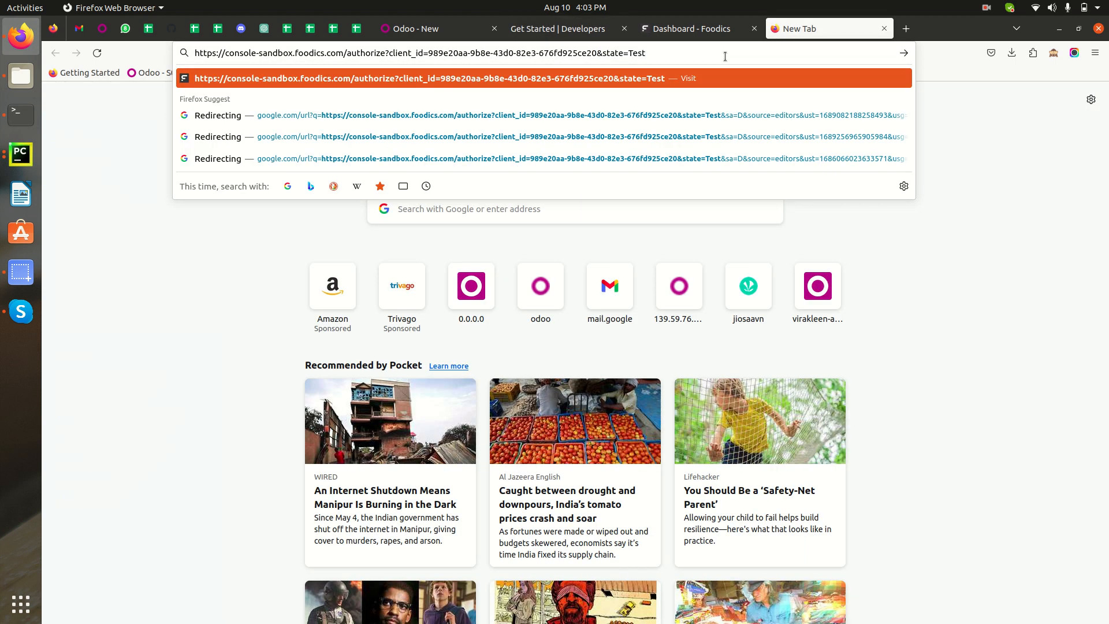
key(Return)
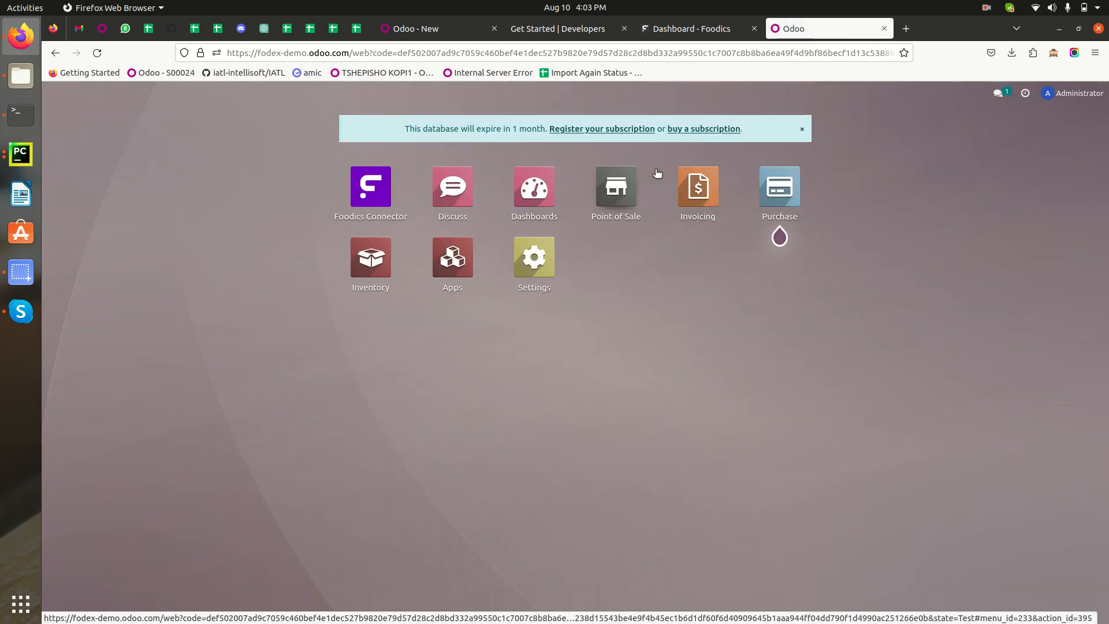
double_click(384, 52)
double_click(400, 52)
triple_click(400, 53)
double_click(400, 52)
right_click(431, 54)
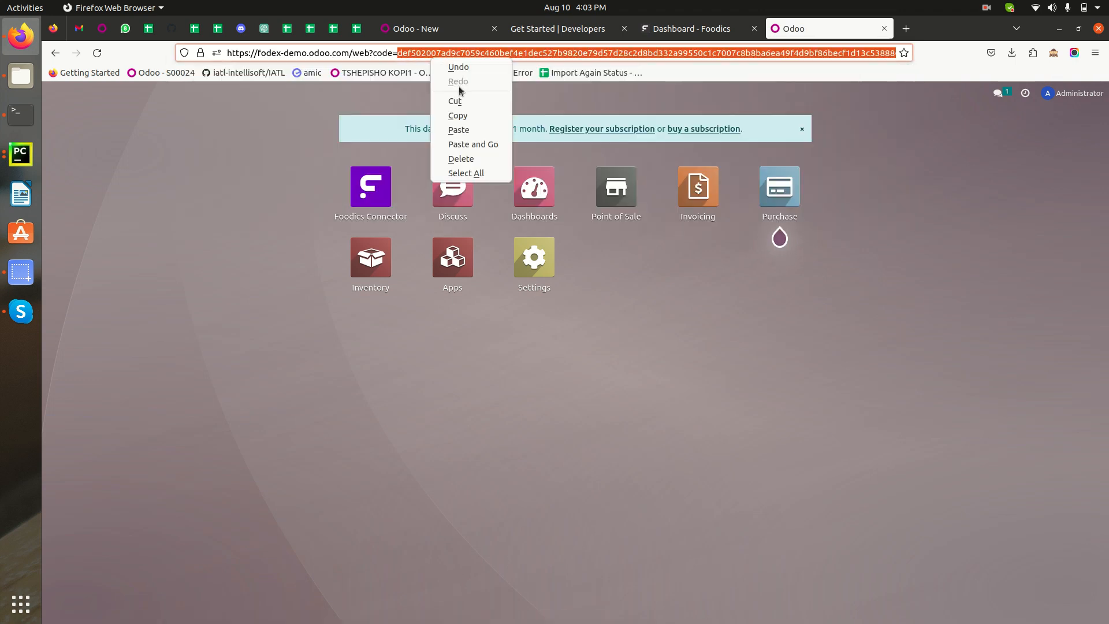
click(468, 115)
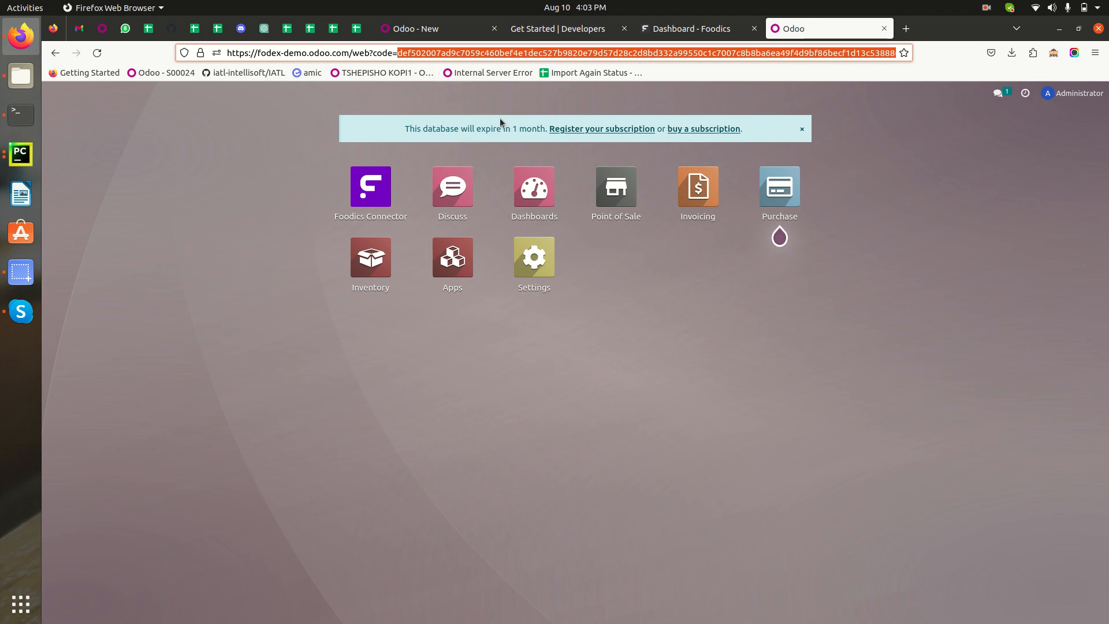
Paste the authorization code into the Code field of Connection 01 and save the connector record
click(444, 29)
click(660, 242)
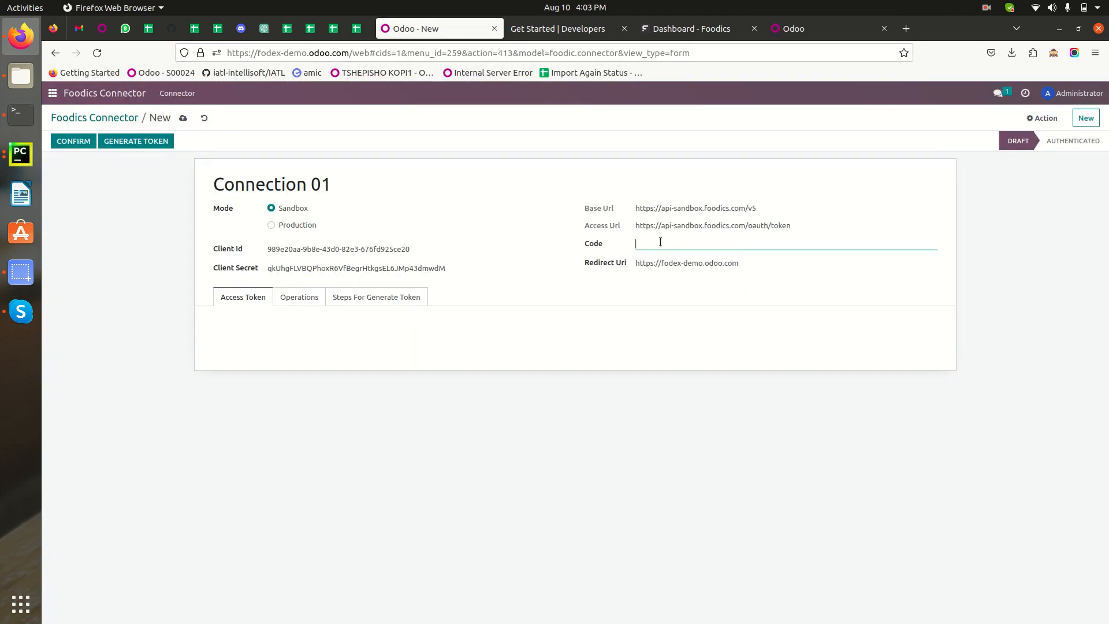
key(ctrl+v)
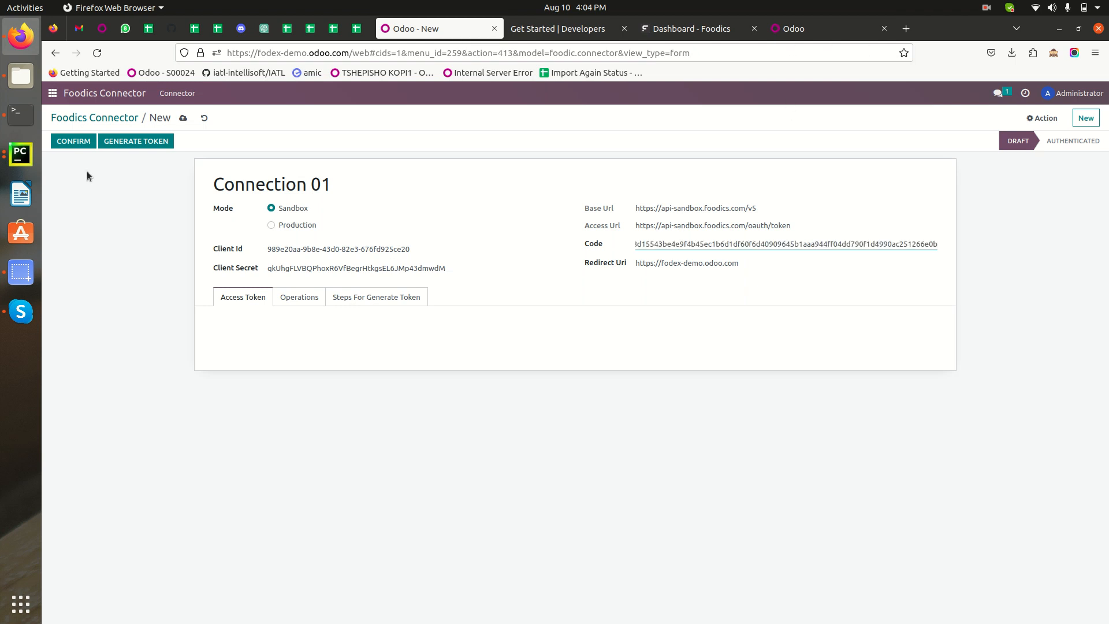
click(183, 118)
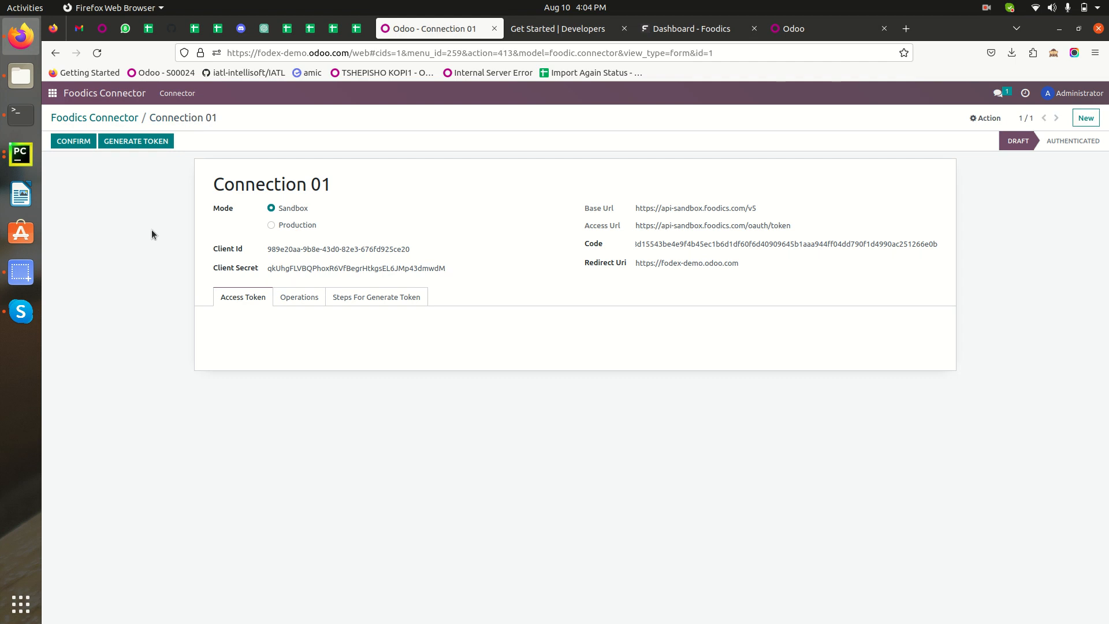
Generate the access token for Connection 01 and look over the token text
click(135, 142)
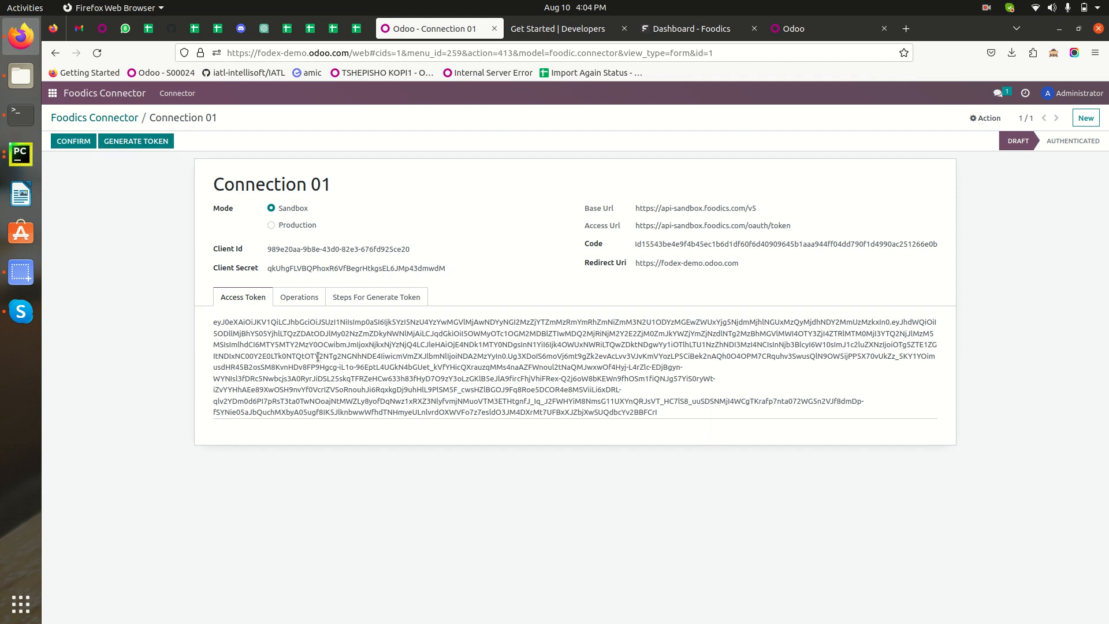
drag(673, 414, 186, 323)
click(118, 332)
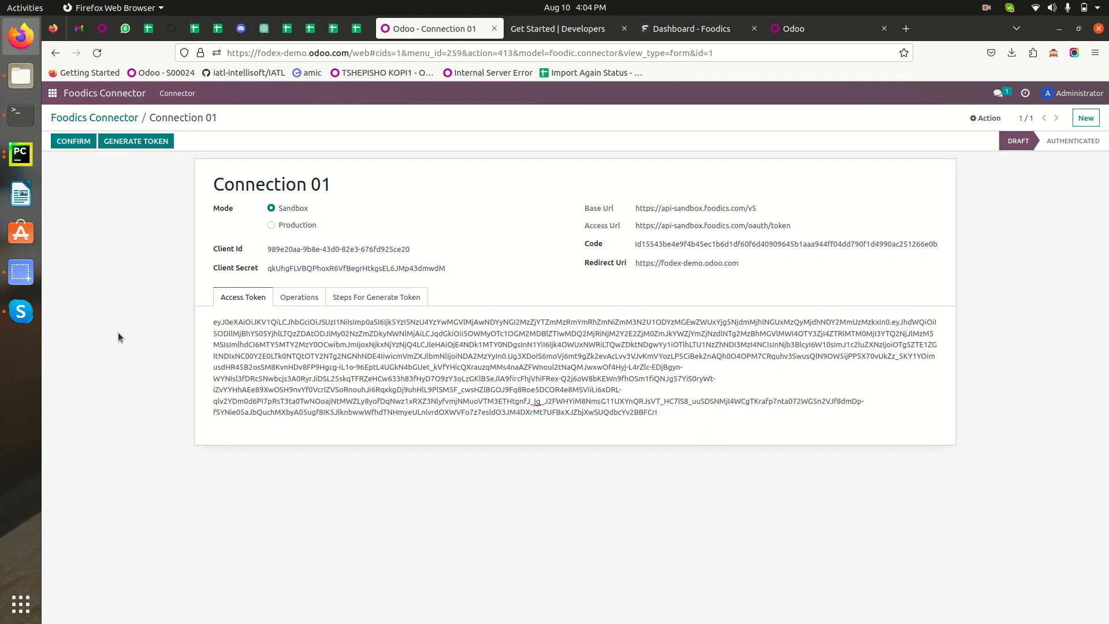
Read through the connector's Steps For Generate Token instructions, from initiating the OAuth flow to adding the access token
click(381, 298)
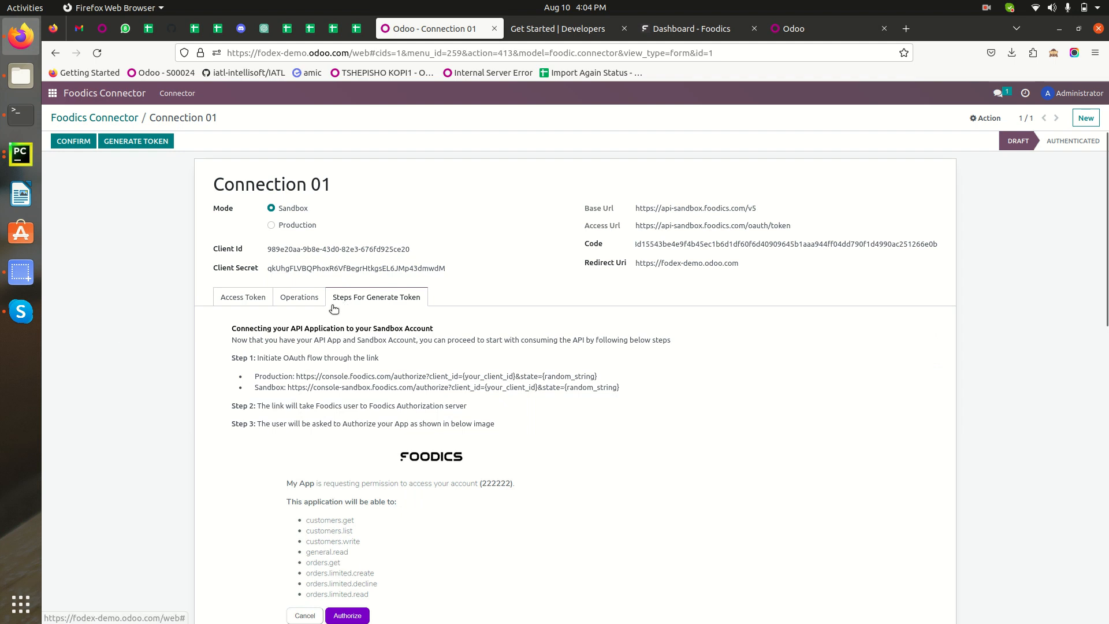
scroll(382, 358, down, 10)
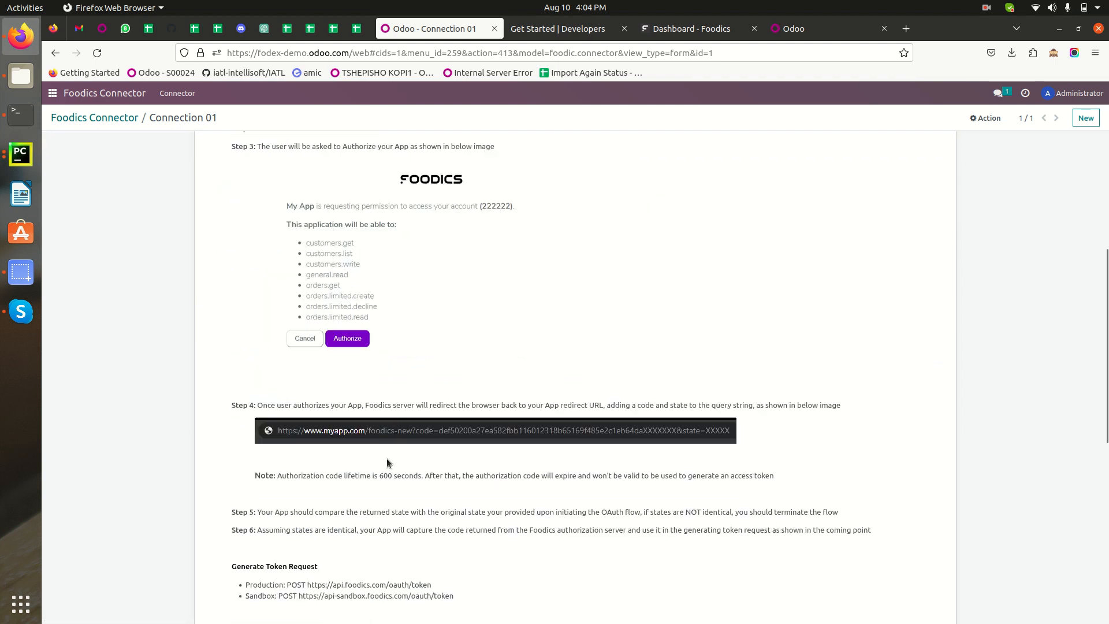
scroll(387, 468, down, 2)
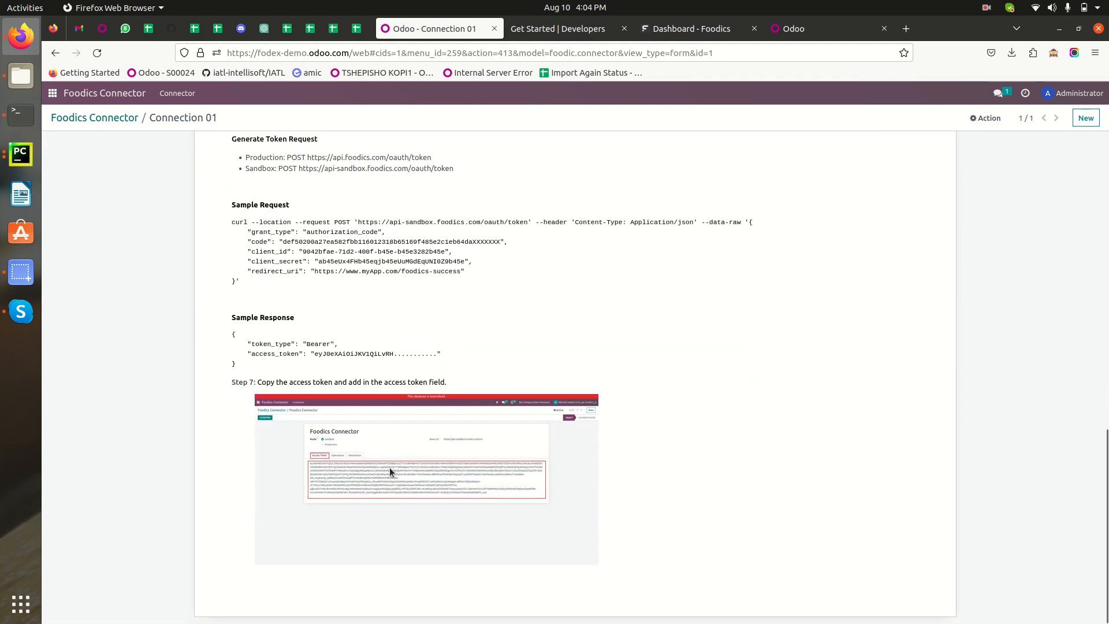
scroll(387, 468, up, 8)
scroll(347, 416, up, 5)
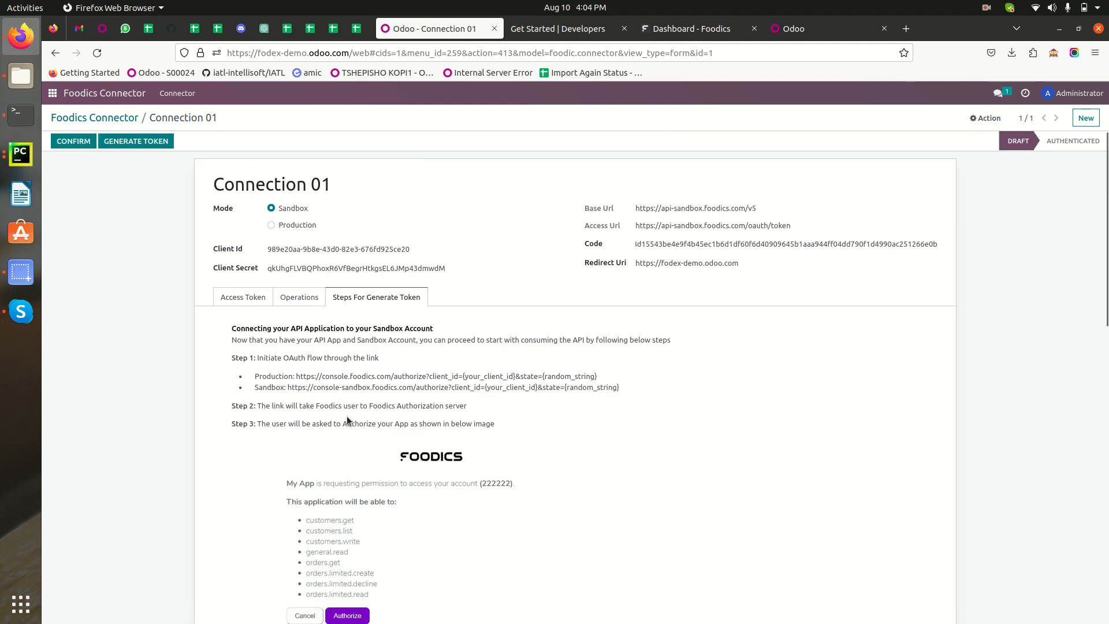
Return to the access token of Connection 01 and confirm the connector to authenticate it
click(241, 298)
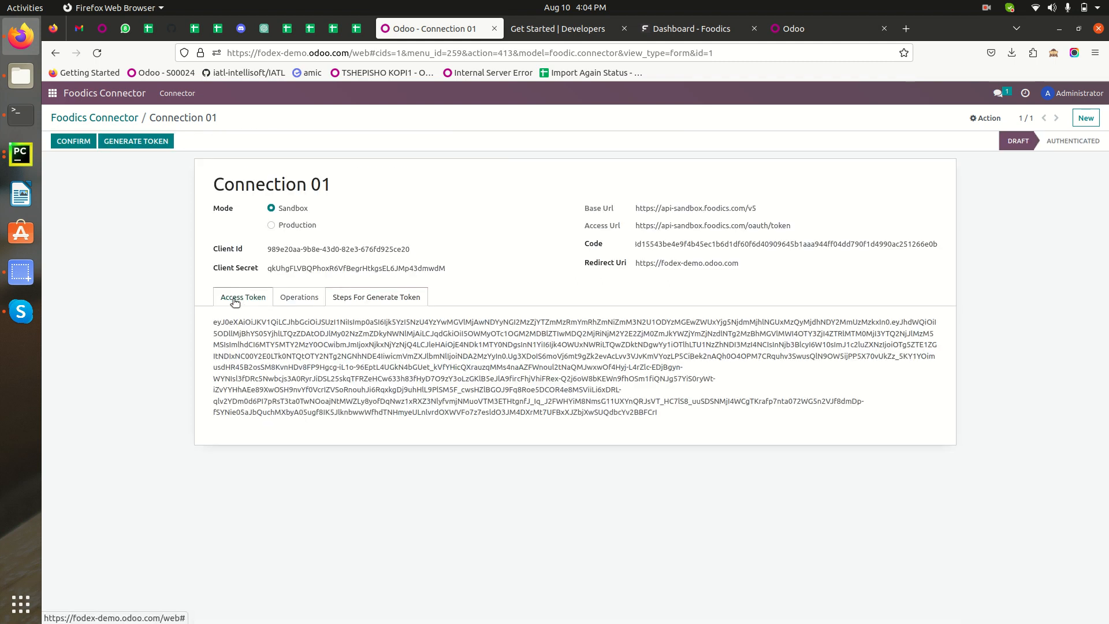
click(74, 142)
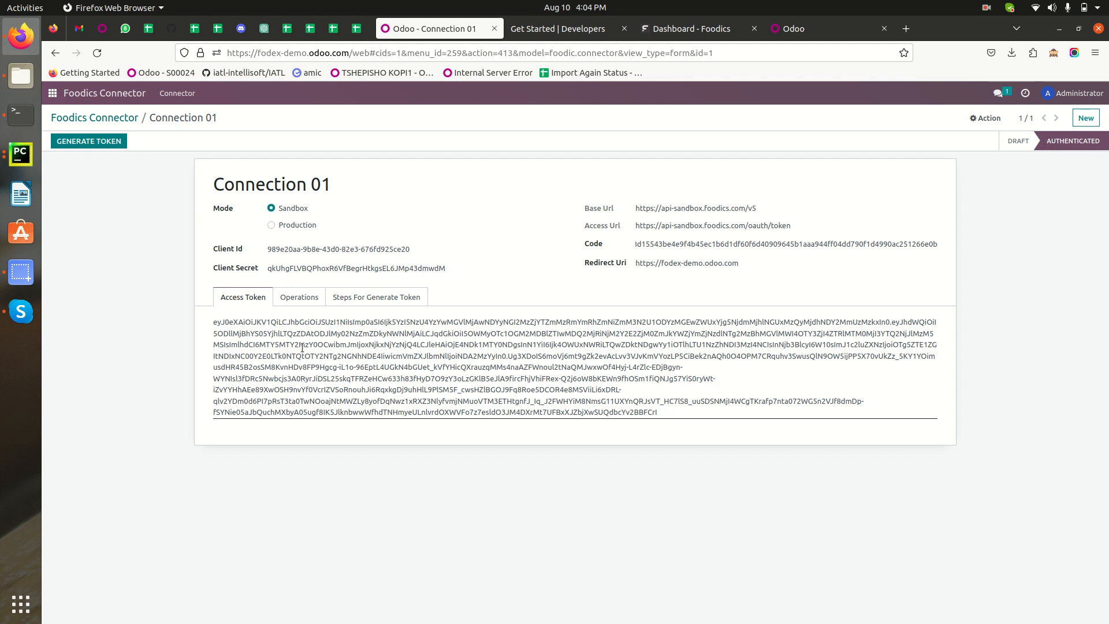
Review the connector's automatic and manual sync operations, and look over the full access token text again
click(298, 299)
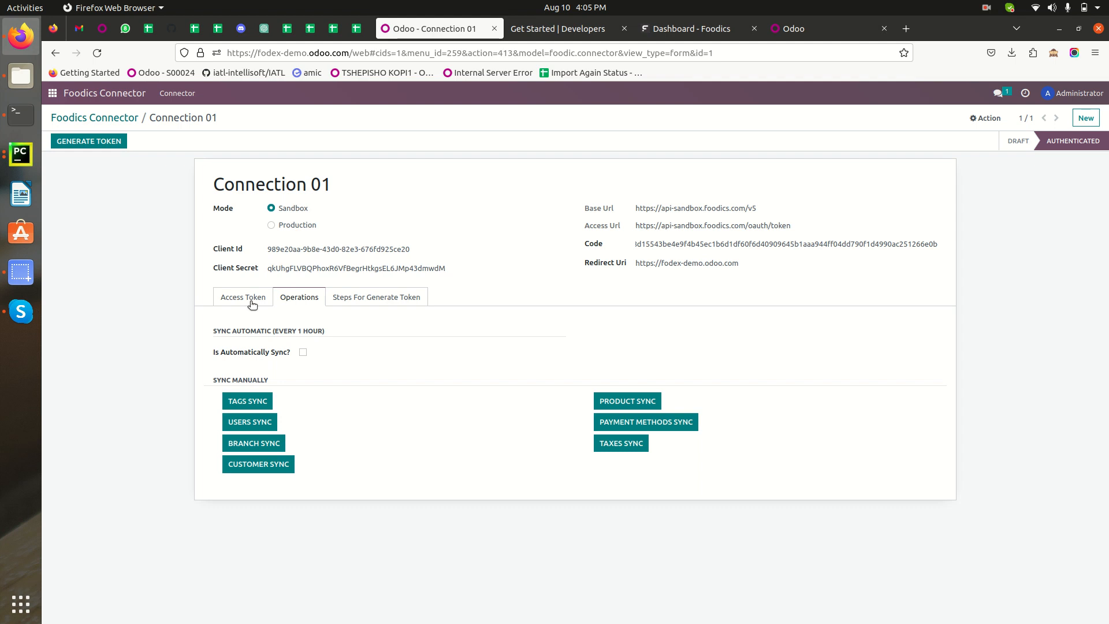
click(243, 297)
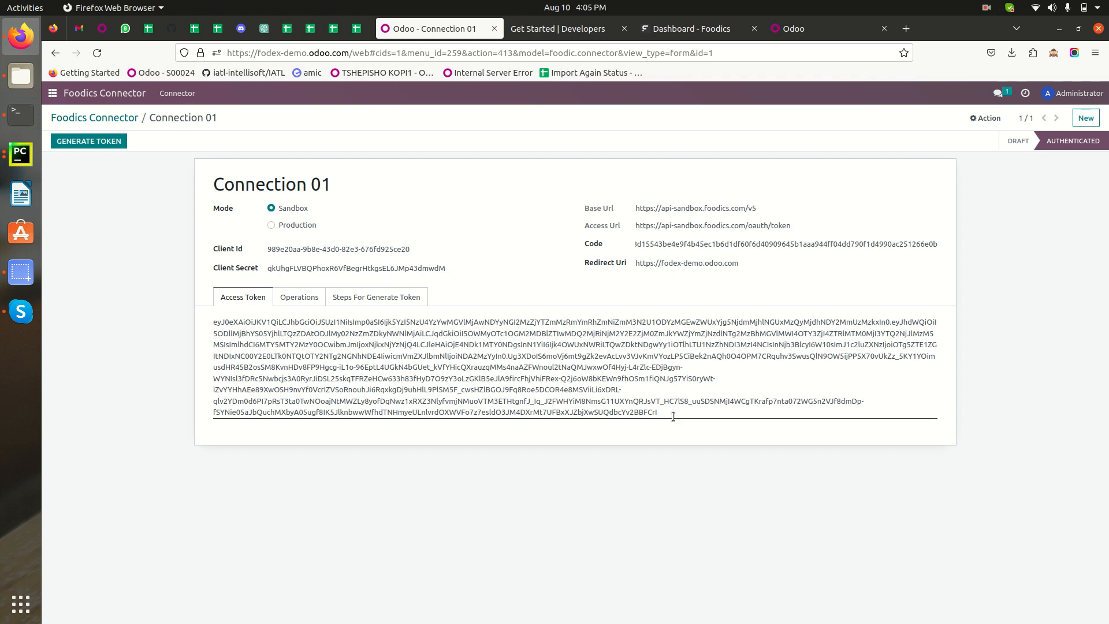
drag(673, 414, 186, 327)
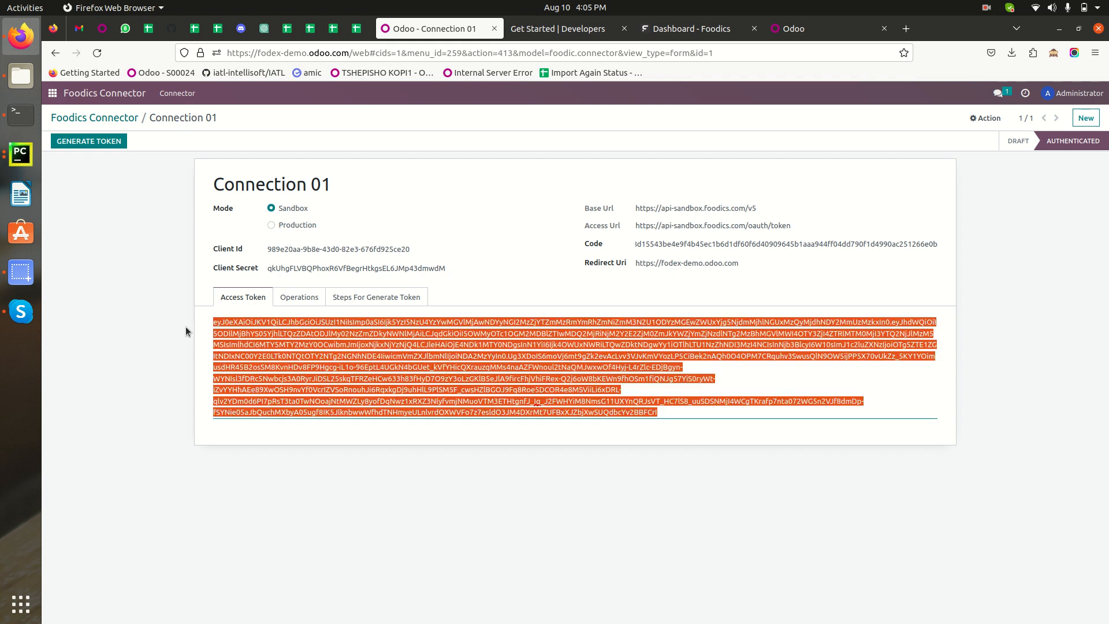
click(119, 343)
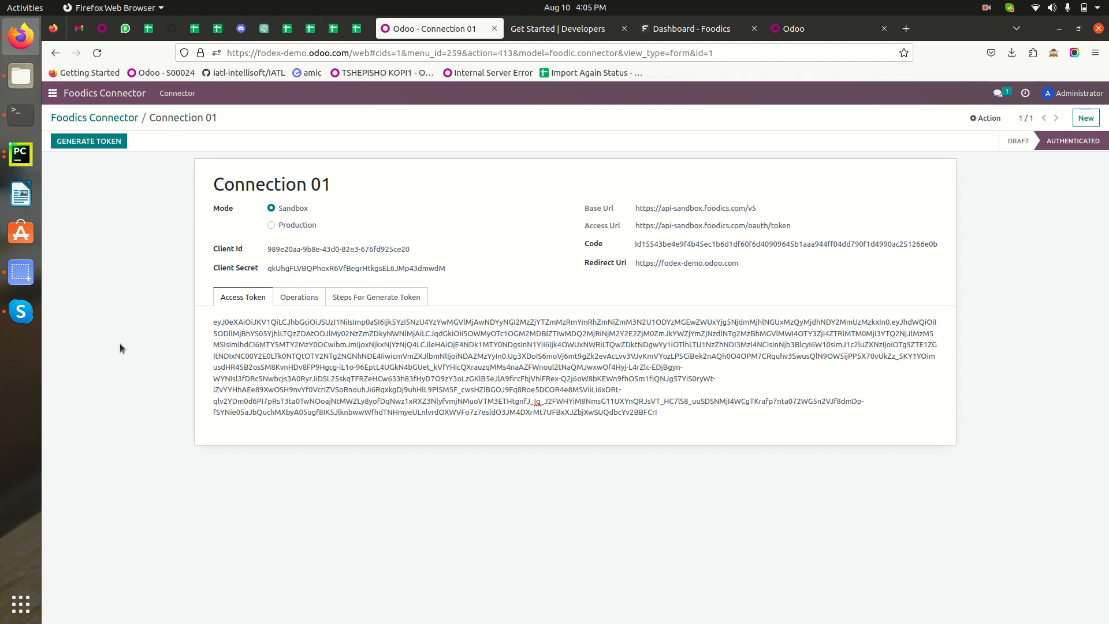